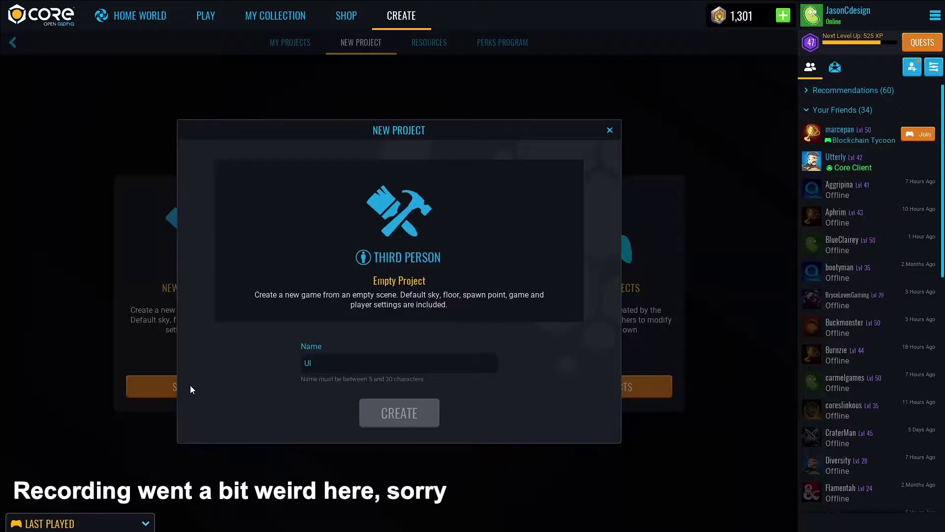
Name the new Third Person Empty project 'UI Button Example'.
text(T)
key(BackSpace)
text(Exampl)
key(BackSpace)
key(BackSpace)
key(BackSpace)
key(BackSpace)
key(BackSpace)
key(BackSpace)
text(Button Example)
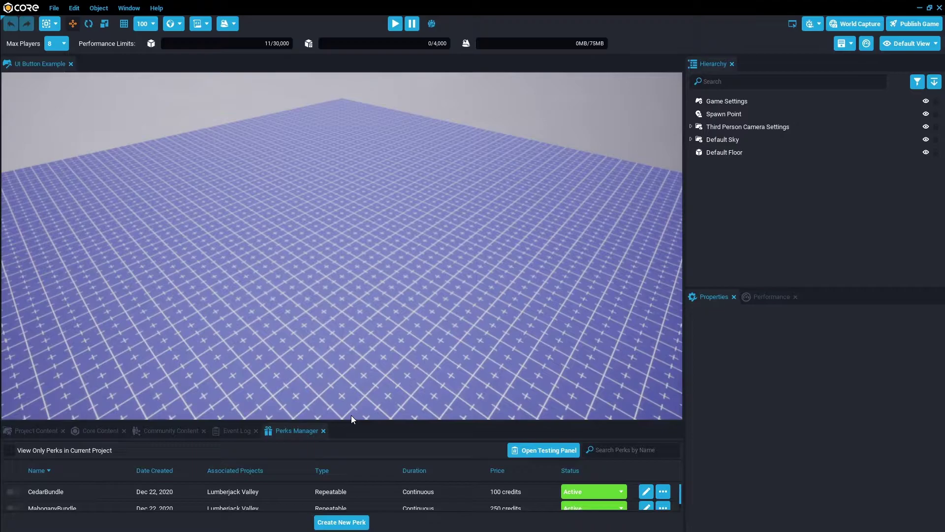
From Core Content's UI Elements, add a UI Container with a UI Panel inside it.
click(96, 430)
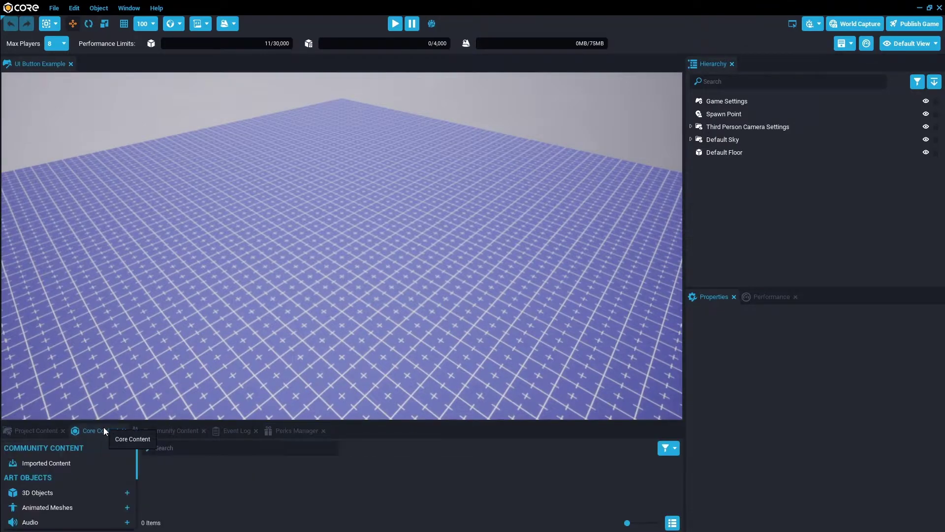
scroll(91, 468, down, 6)
scroll(101, 482, down, 2)
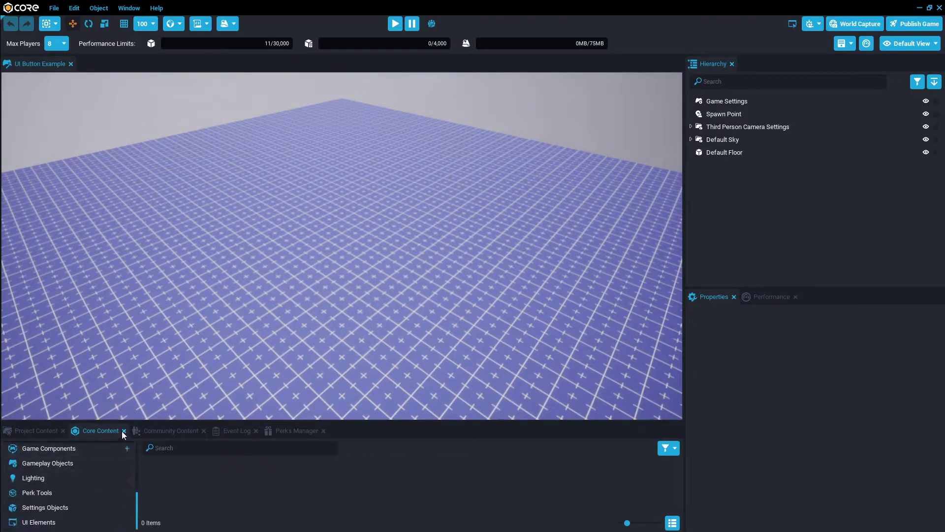
drag(122, 422, 121, 249)
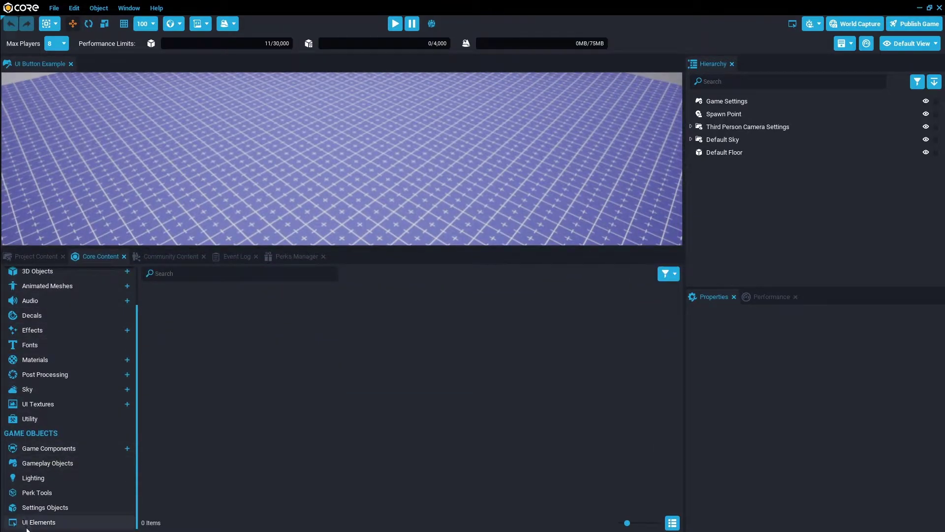
click(21, 525)
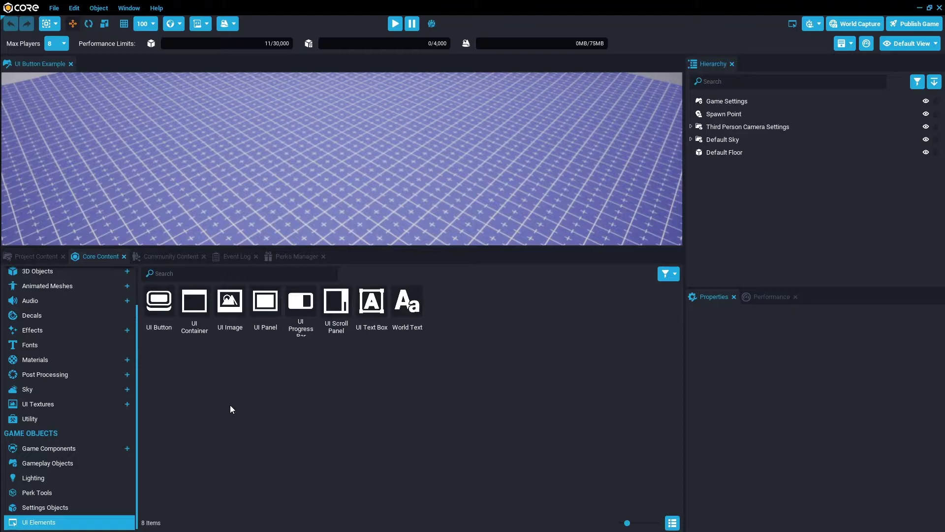
drag(195, 311, 723, 176)
click(716, 191)
drag(256, 314, 733, 166)
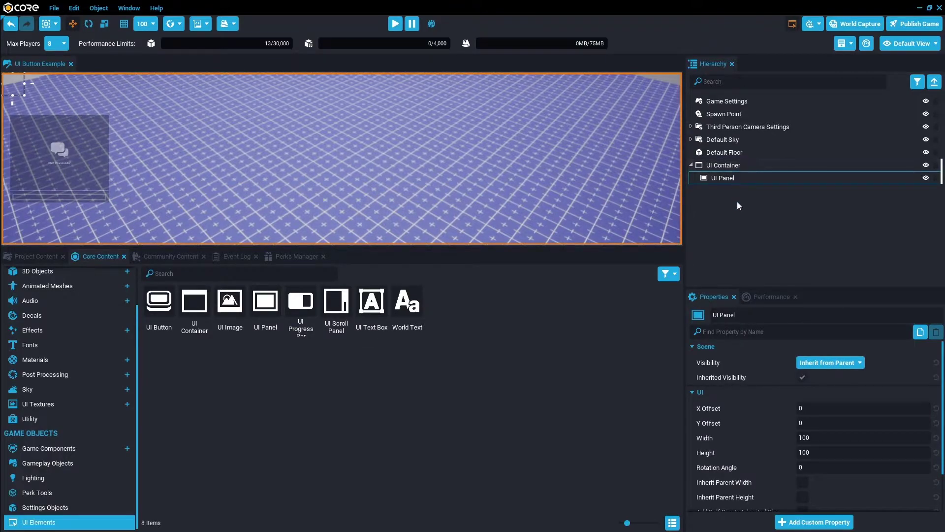
Set the UI Panel's anchor and dock both to Middle Center.
scroll(731, 414, down, 2)
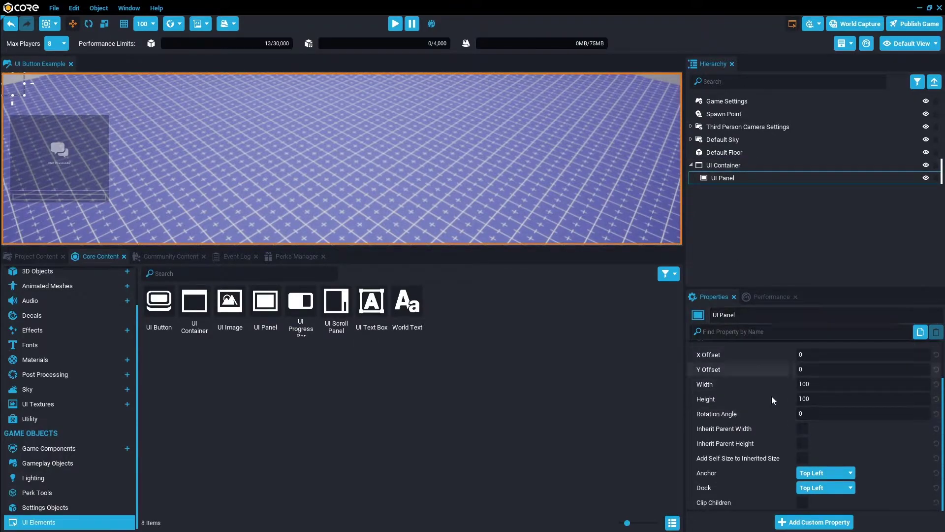
click(813, 472)
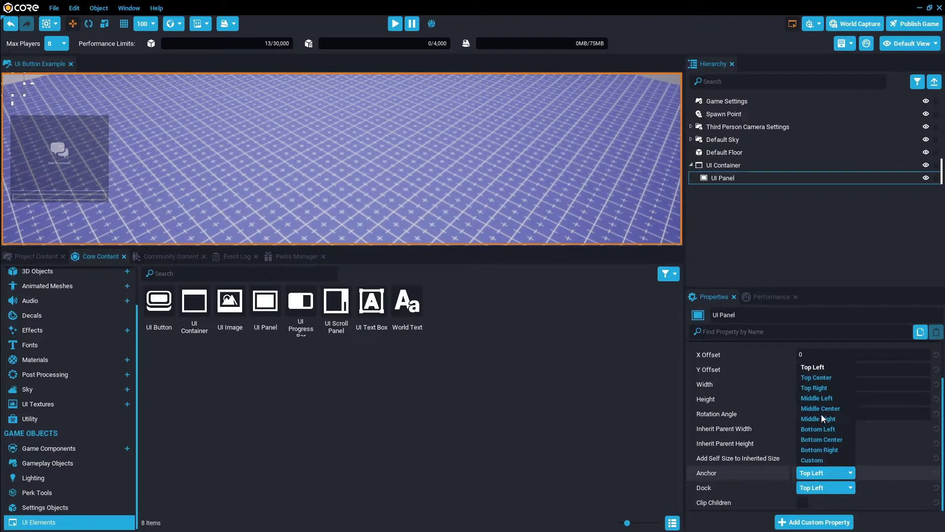
click(820, 417)
click(817, 488)
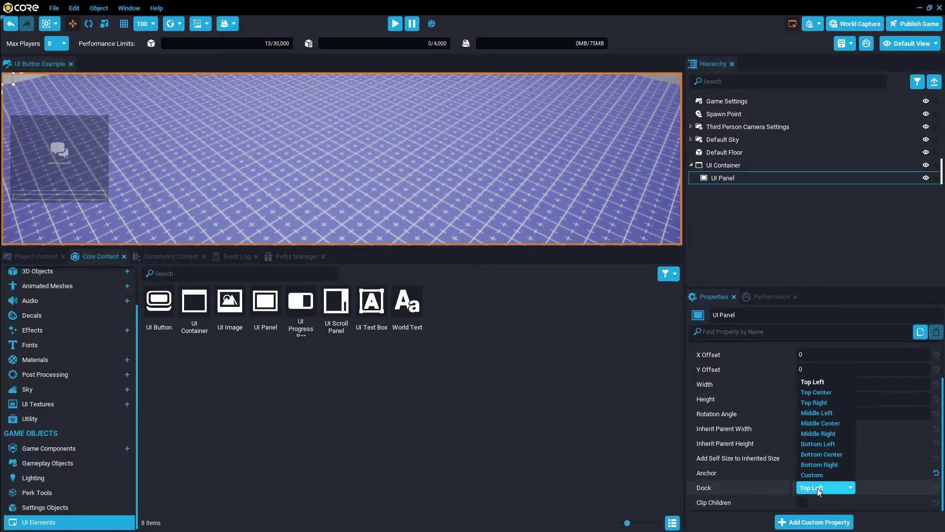
click(820, 424)
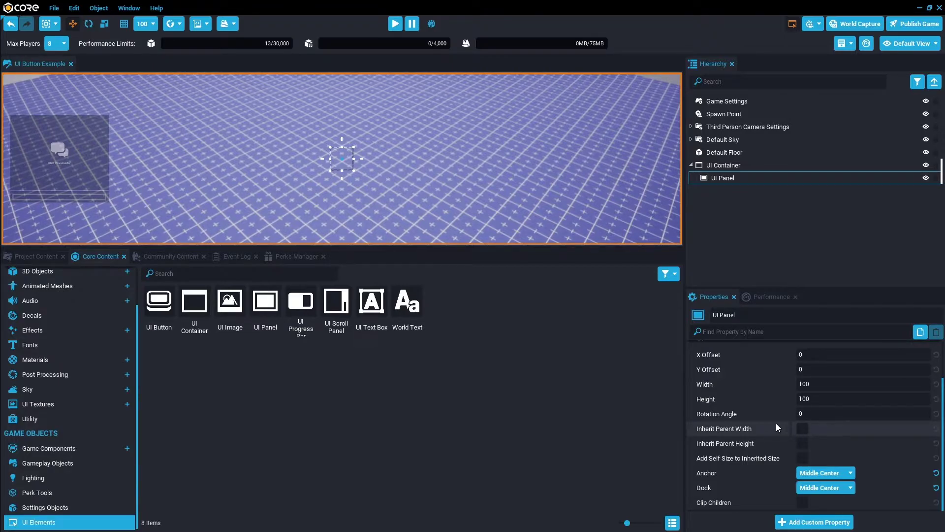
Add a UI Image into the existing UI Container, deleting the extra containers created along the way.
drag(230, 302, 719, 171)
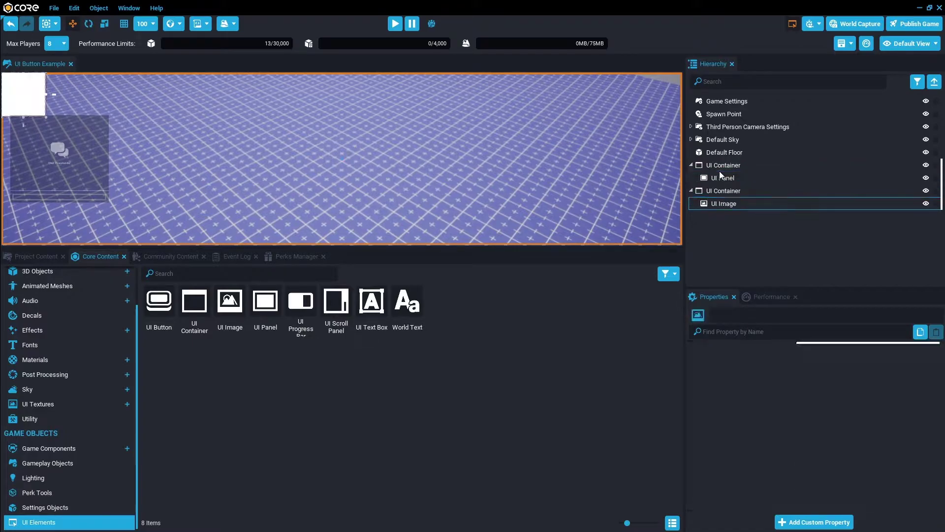
click(706, 192)
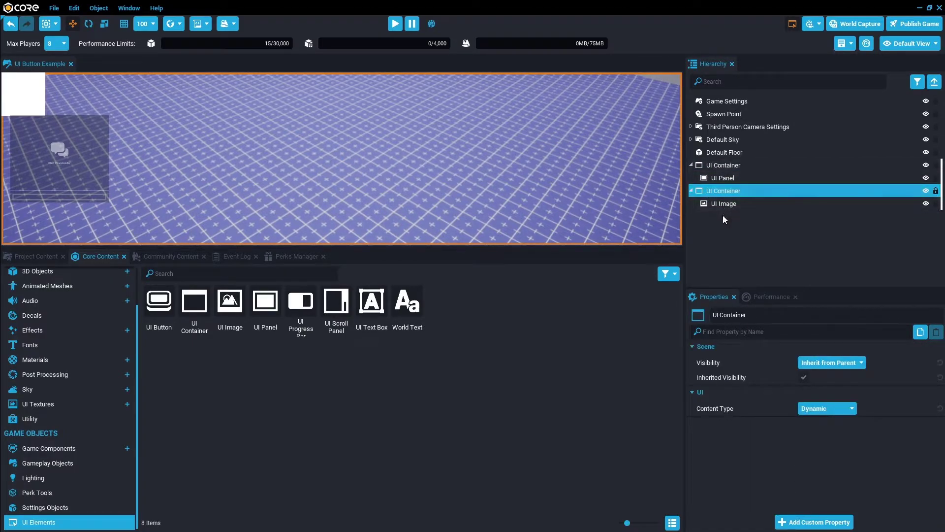
key(Delete)
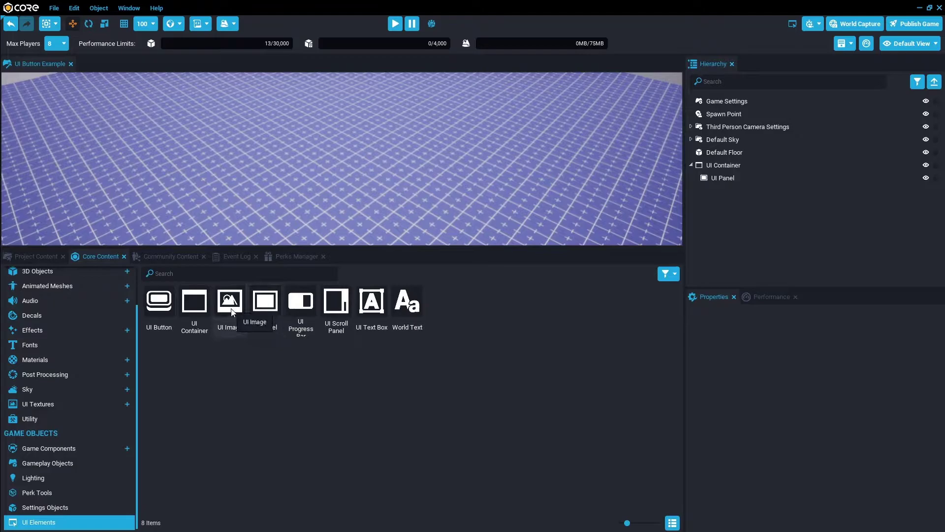
drag(230, 301, 740, 173)
click(743, 208)
key(Delete)
click(690, 165)
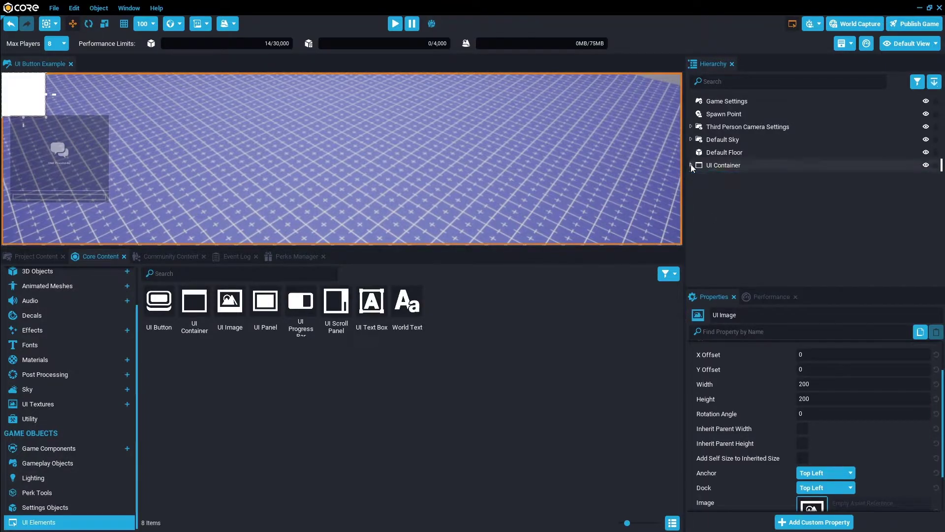
click(690, 164)
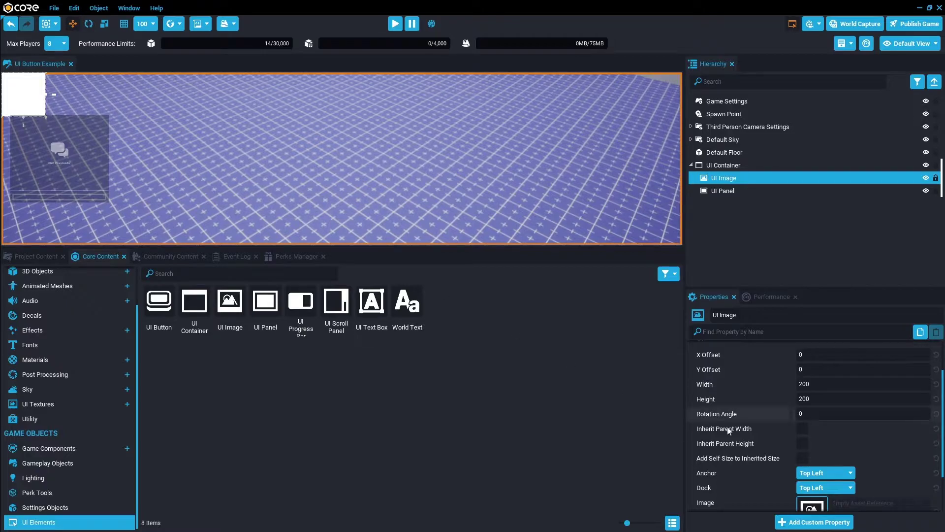
Make the UI Image inherit its parent's full width and height and colour it pale yellow.
click(801, 429)
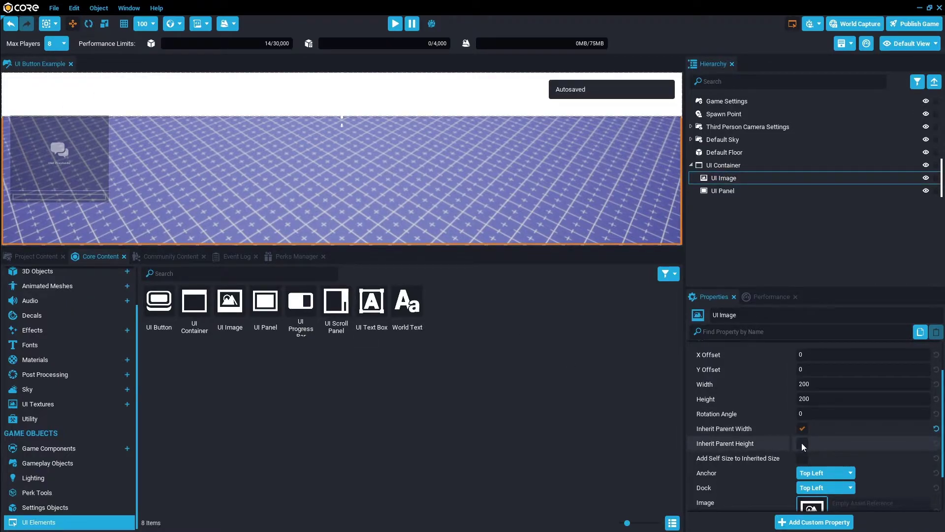
click(801, 442)
scroll(825, 453, down, 2)
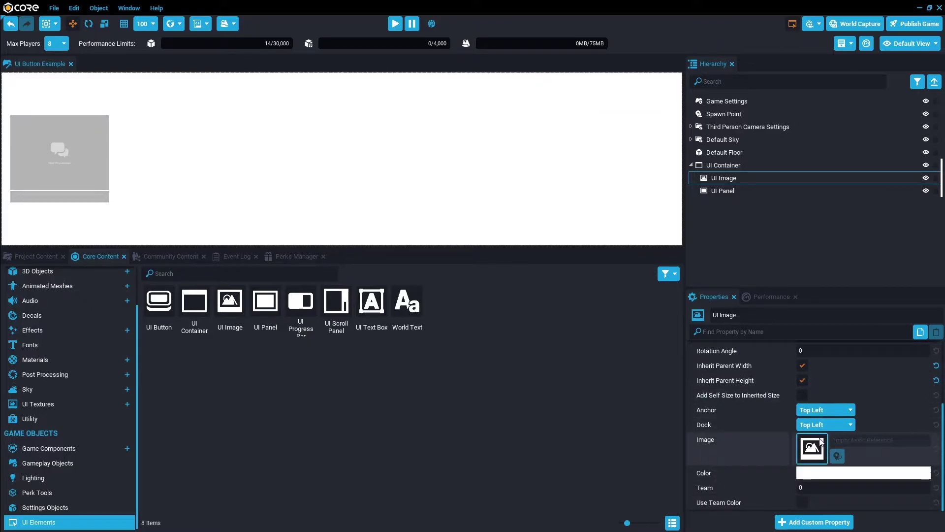
click(828, 473)
drag(640, 356, 634, 341)
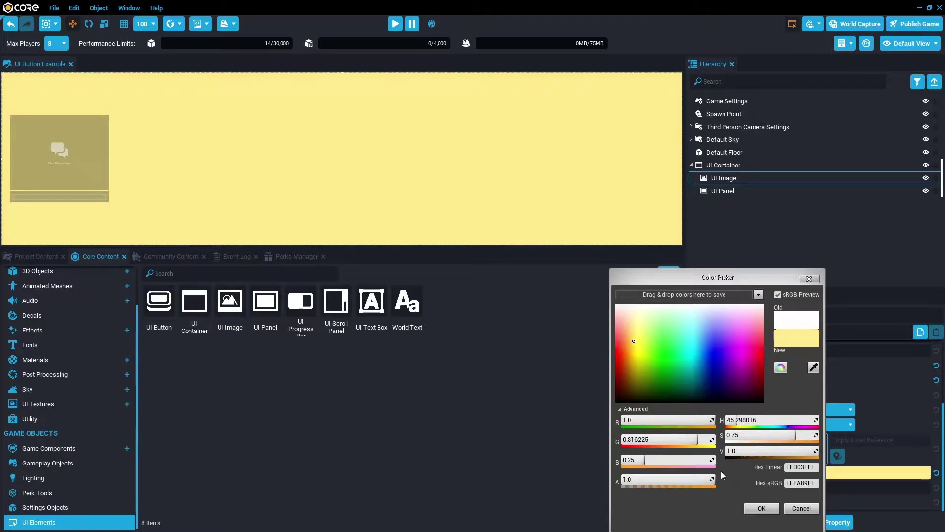
click(762, 508)
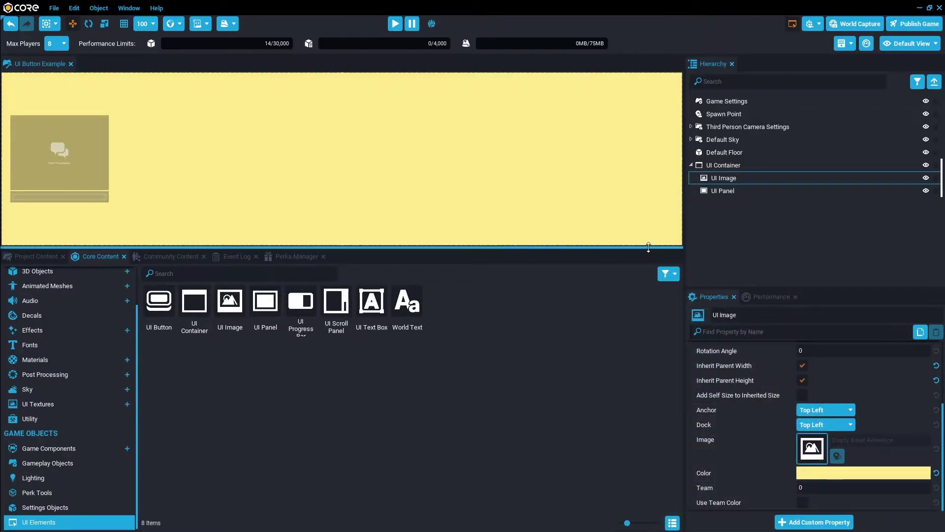
drag(648, 247, 657, 386)
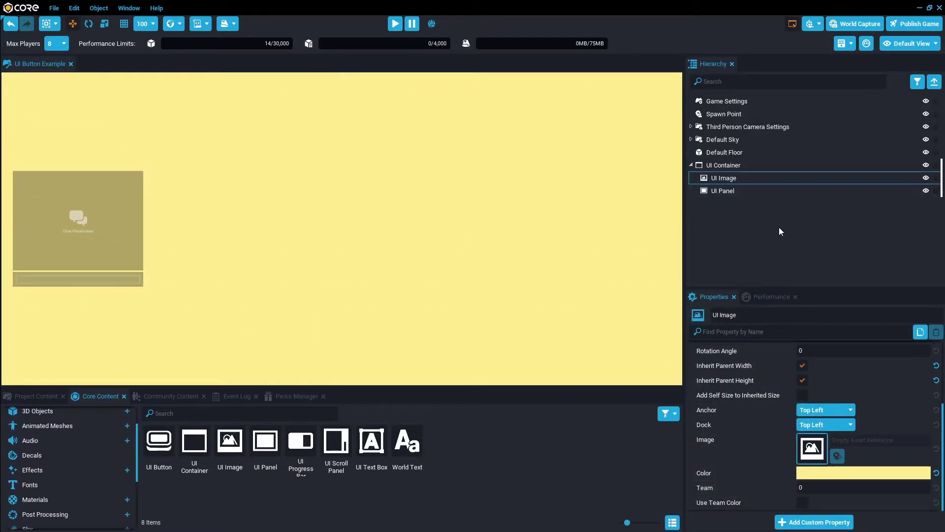
Rename the UI Image to 'Background'.
click(741, 178)
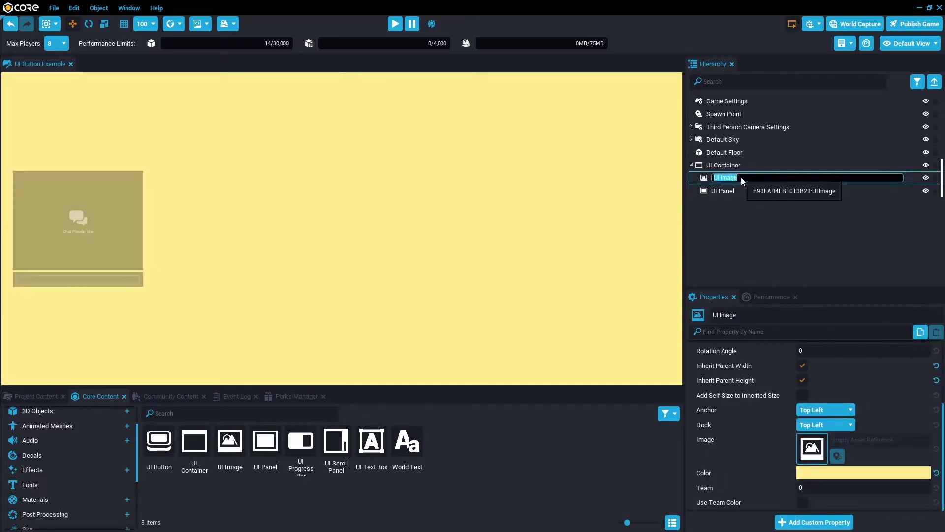
text(Background)
key(Return)
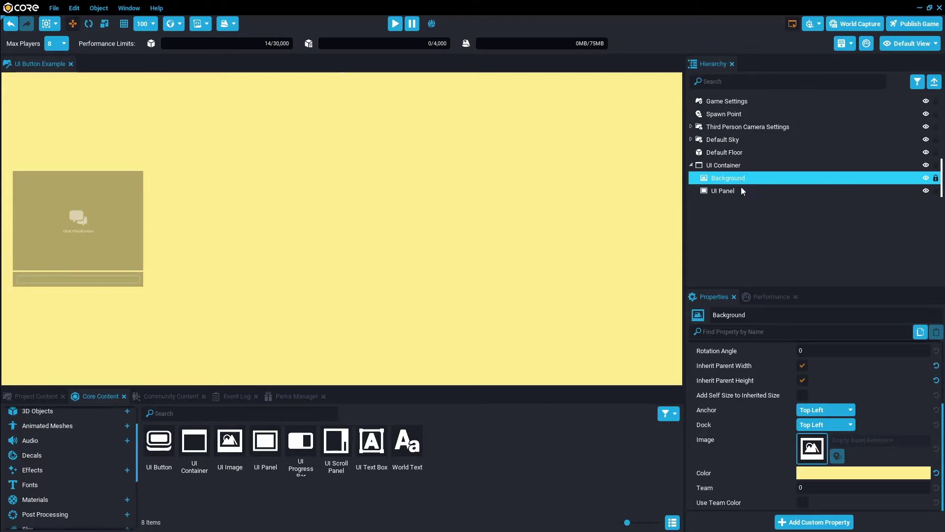
Add two UI Text Boxes and a UI Button to the UI Panel, placing the second text box above the button.
click(736, 209)
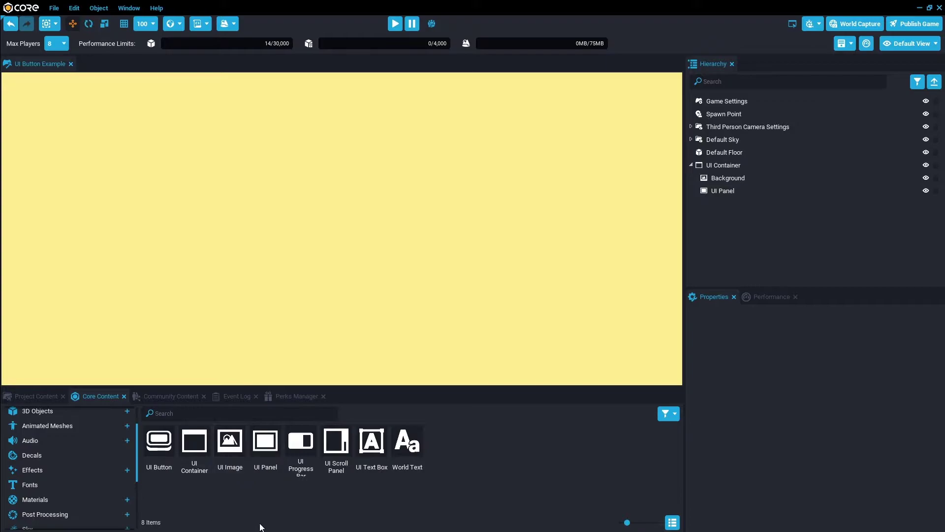
drag(380, 463, 728, 191)
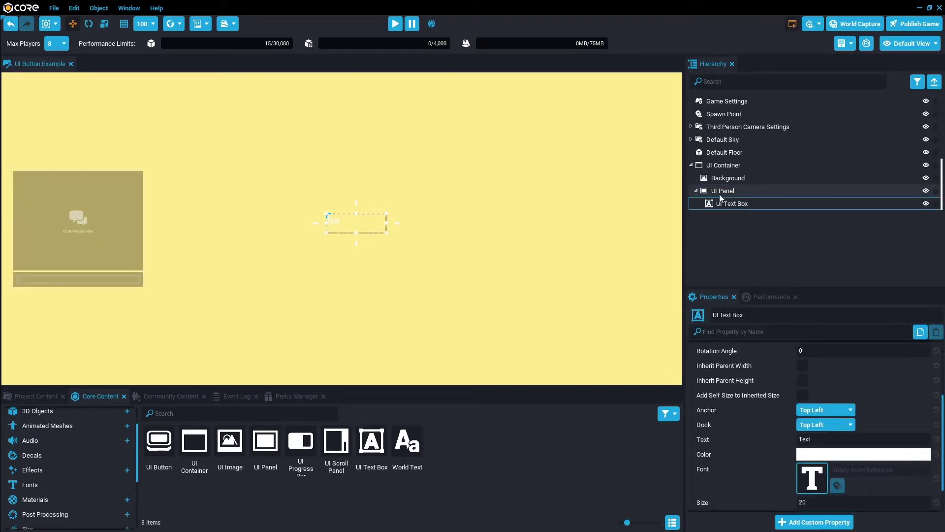
drag(384, 443, 731, 209)
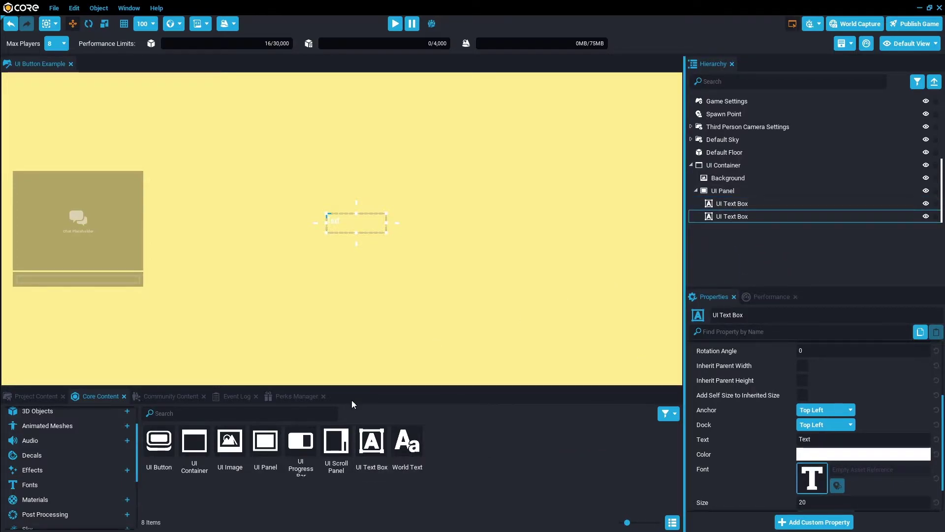
drag(158, 443, 737, 223)
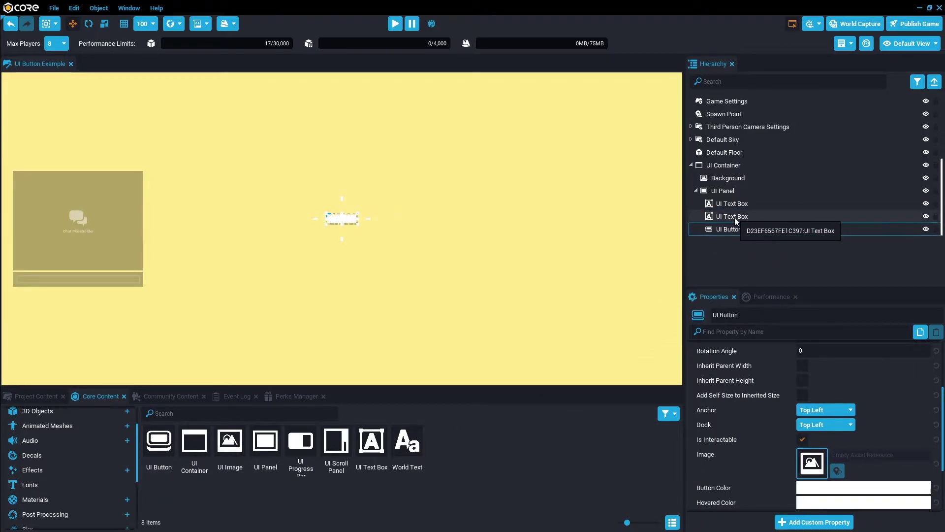
click(735, 218)
drag(363, 232, 360, 176)
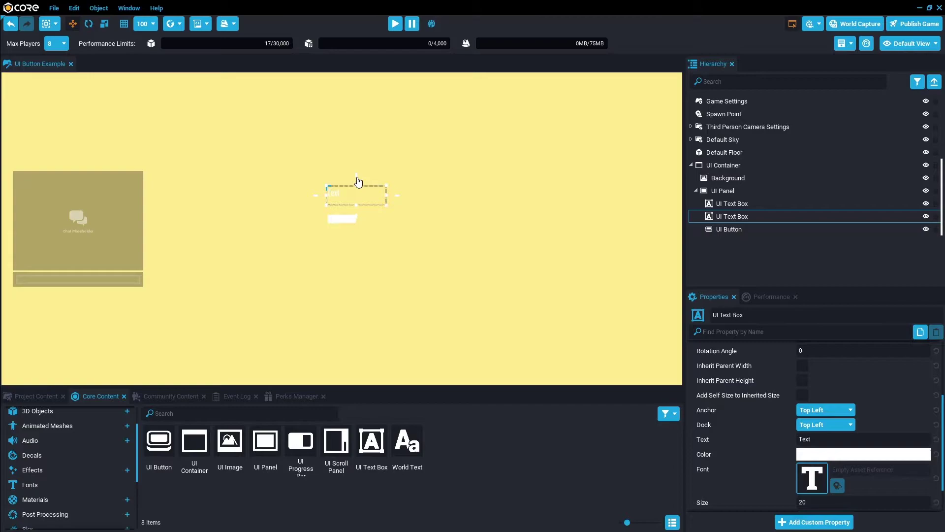
drag(357, 178, 435, 170)
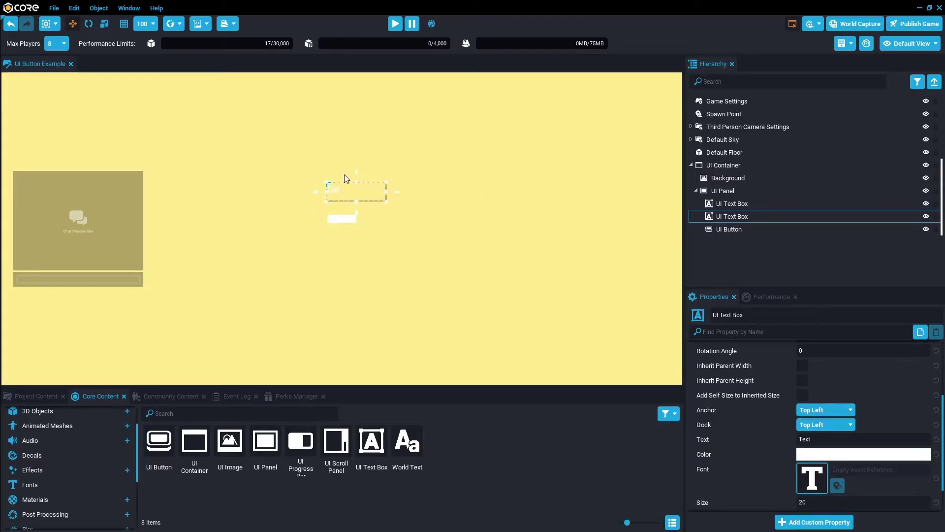
Colour the title text box dark blue and make it read 'Button Example'.
click(824, 454)
mouse_move(742, 391)
mouse_down()
mouse_move(716, 379)
mouse_move(707, 389)
mouse_move(713, 363)
mouse_move(706, 382)
mouse_up()
click(759, 508)
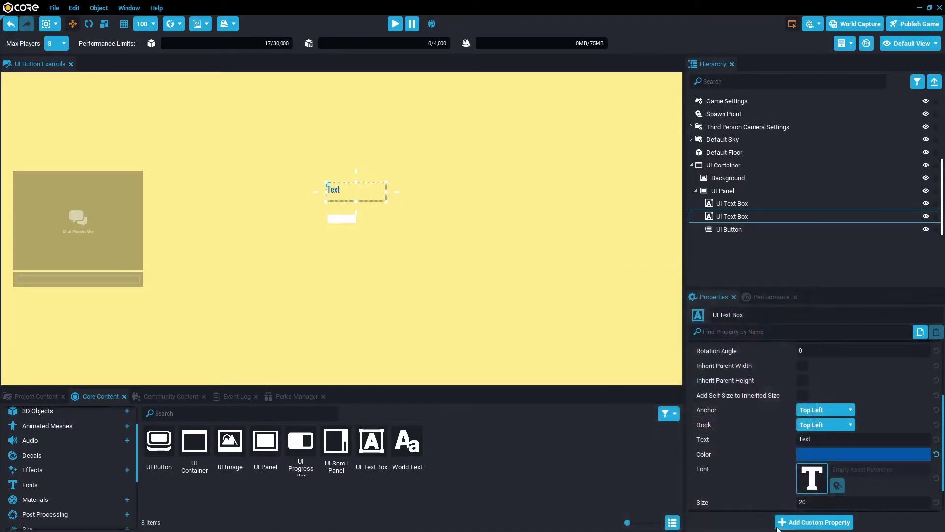
click(826, 440)
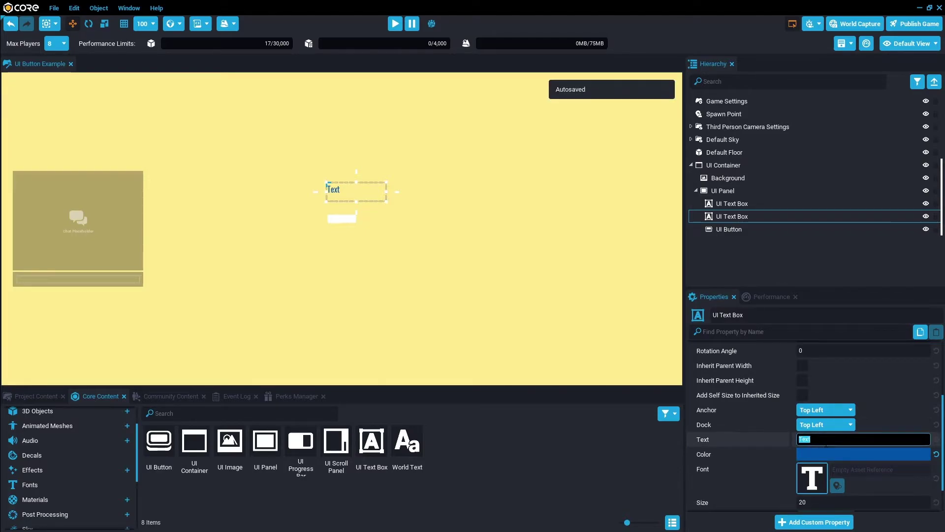
text(Button )
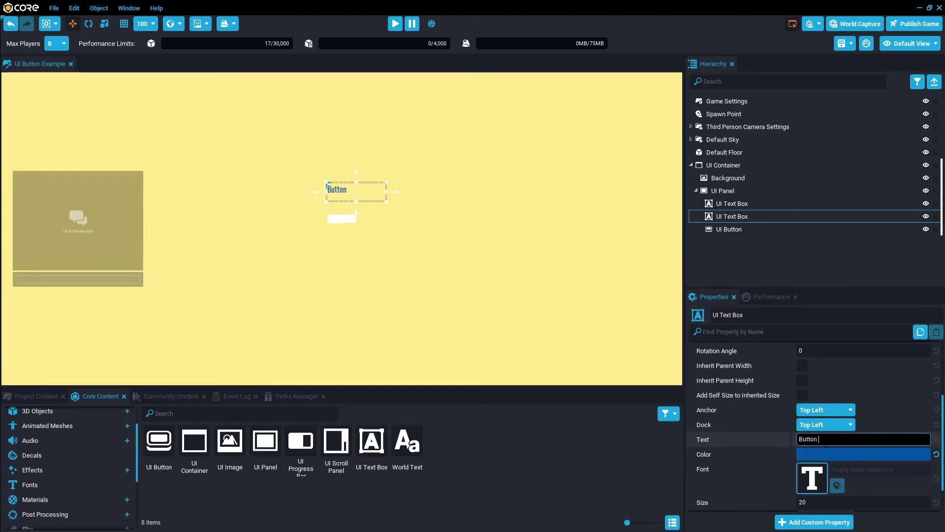
text(Example)
Set the title size to 90 and widen its box so it fits on one line.
click(852, 501)
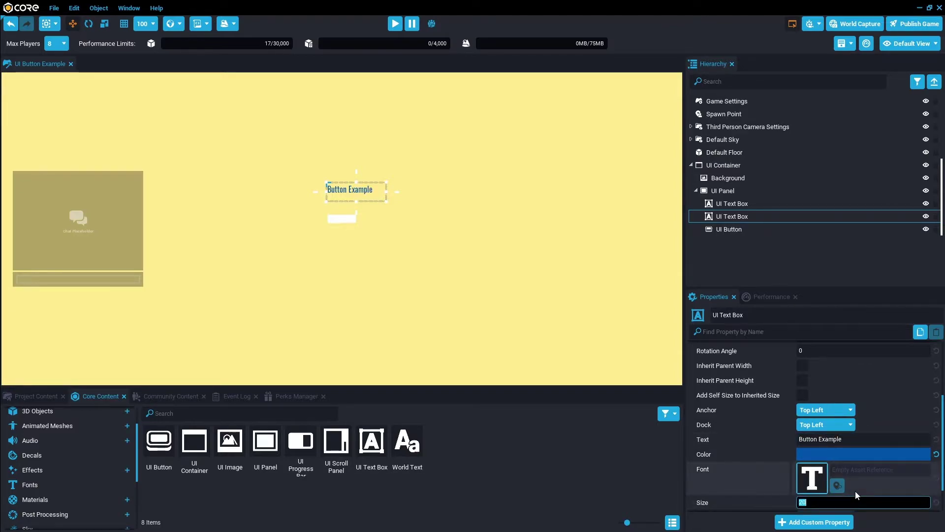
text(50)
key(Return)
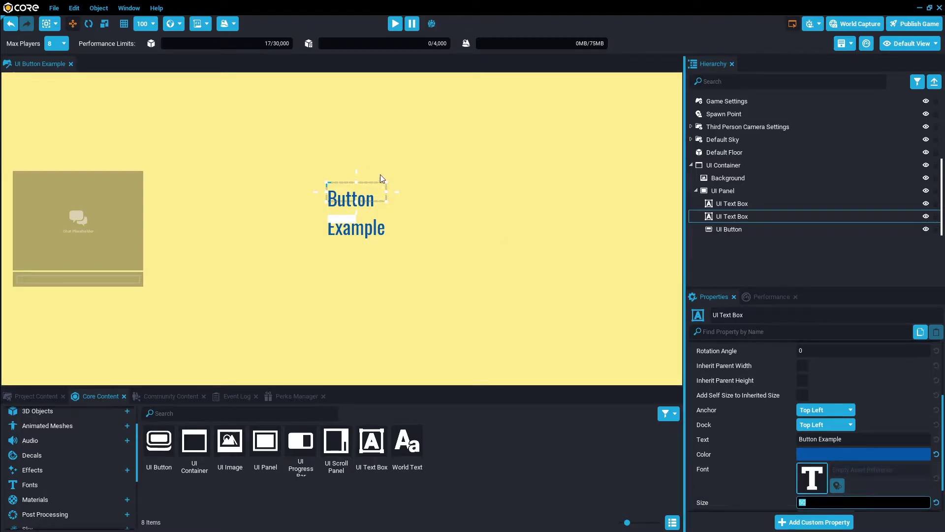
drag(385, 193, 426, 142)
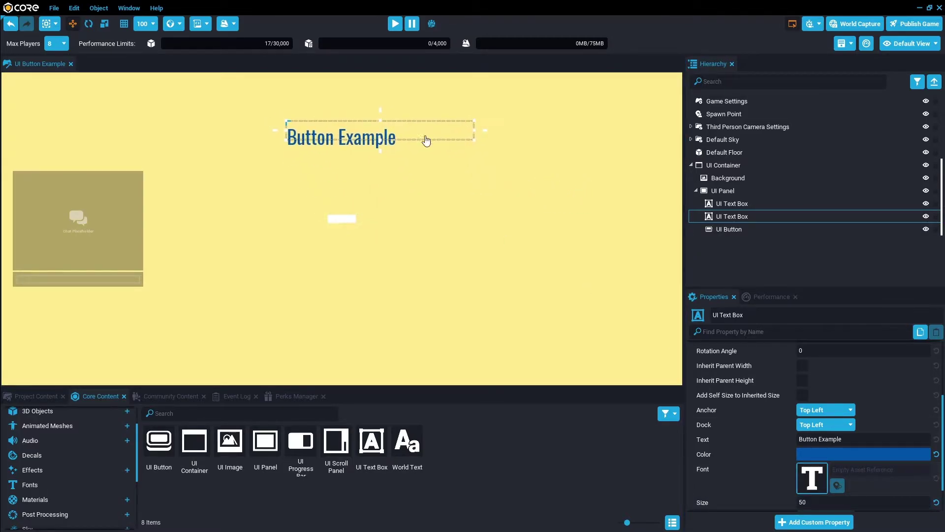
click(817, 502)
text(90)
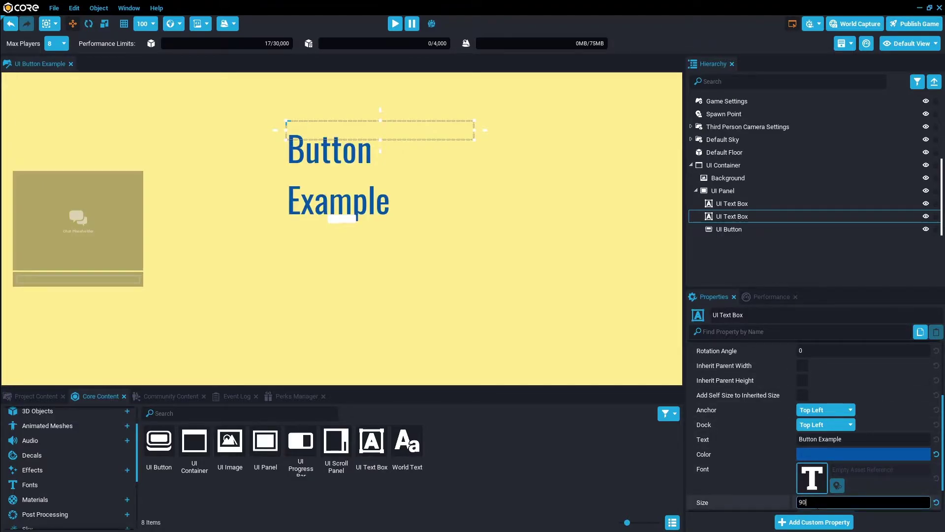
key(Return)
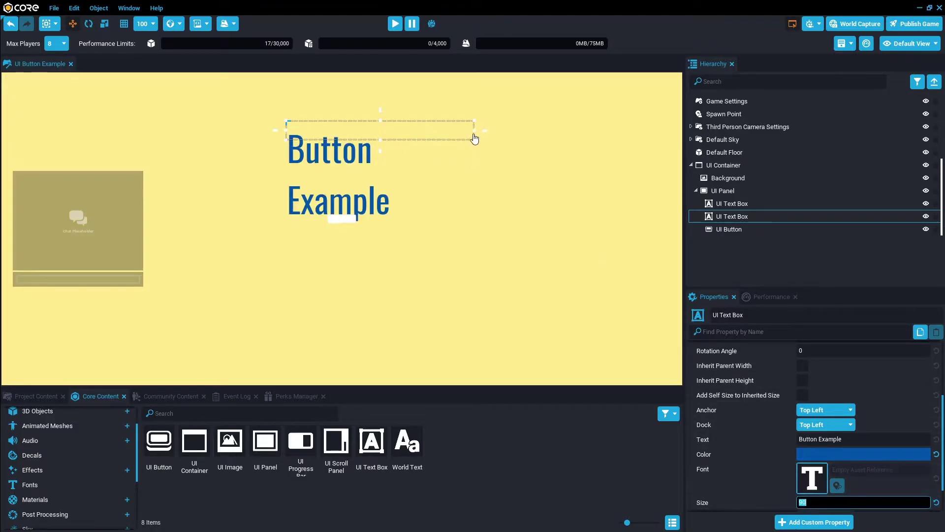
drag(475, 139, 581, 129)
drag(515, 135, 458, 112)
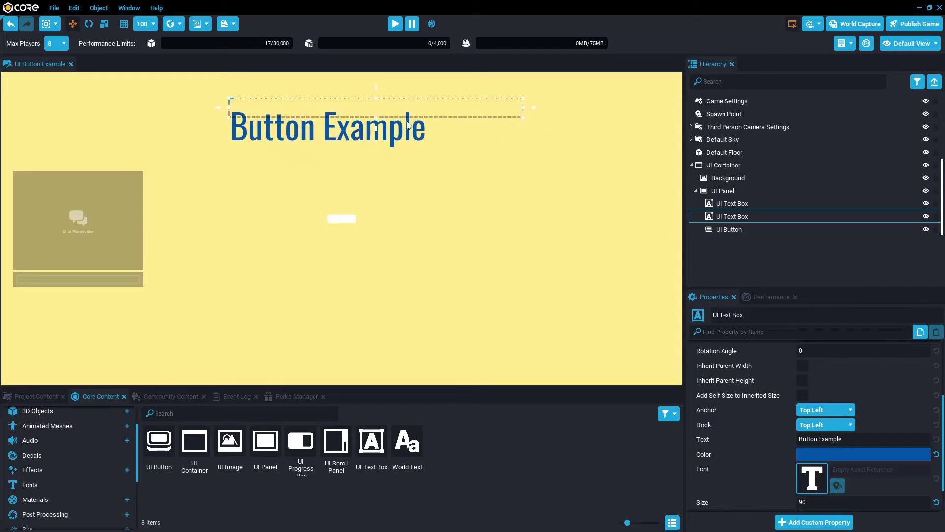
drag(375, 116, 370, 164)
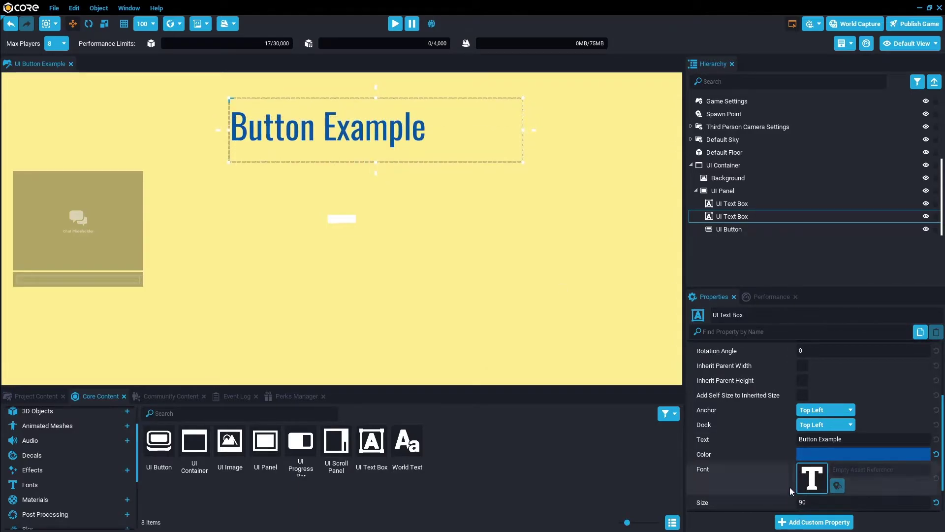
Center-justify the title and place it near the top centre.
scroll(790, 487, down, 1)
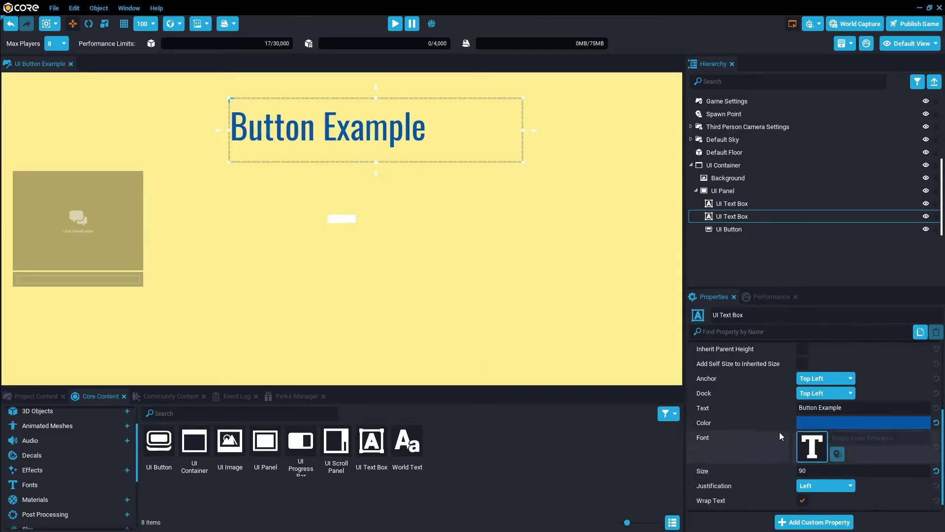
click(814, 487)
click(814, 507)
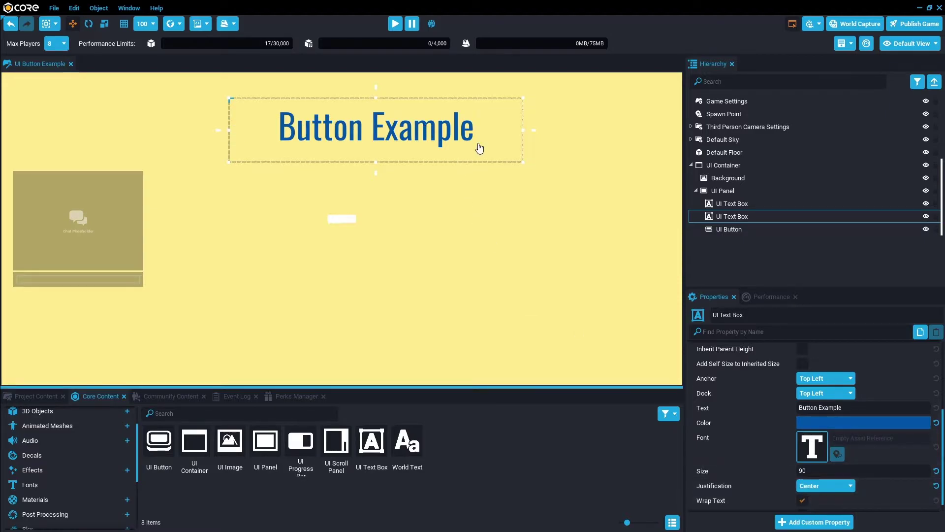
drag(479, 148, 444, 158)
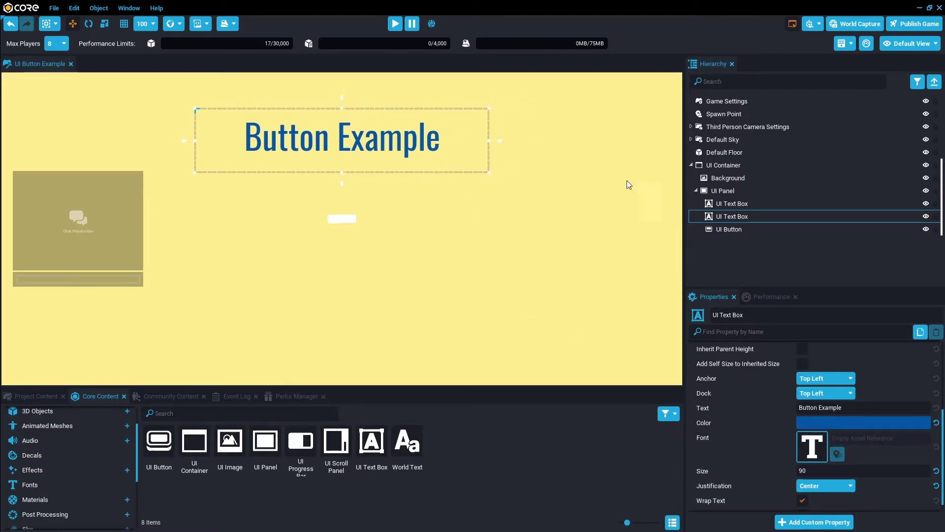
Move the Text label below the button and give it size 45, black colour and Luckiest Guy font.
click(734, 203)
drag(361, 224, 357, 256)
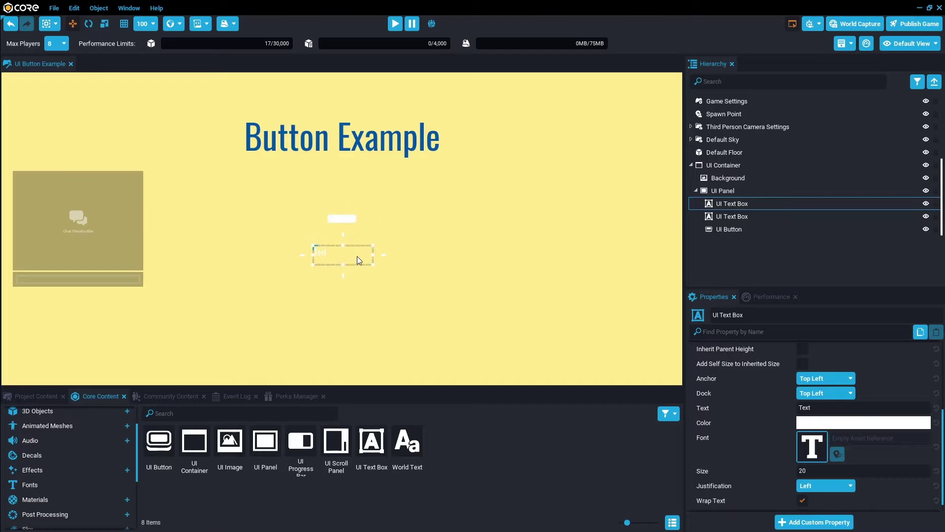
click(837, 471)
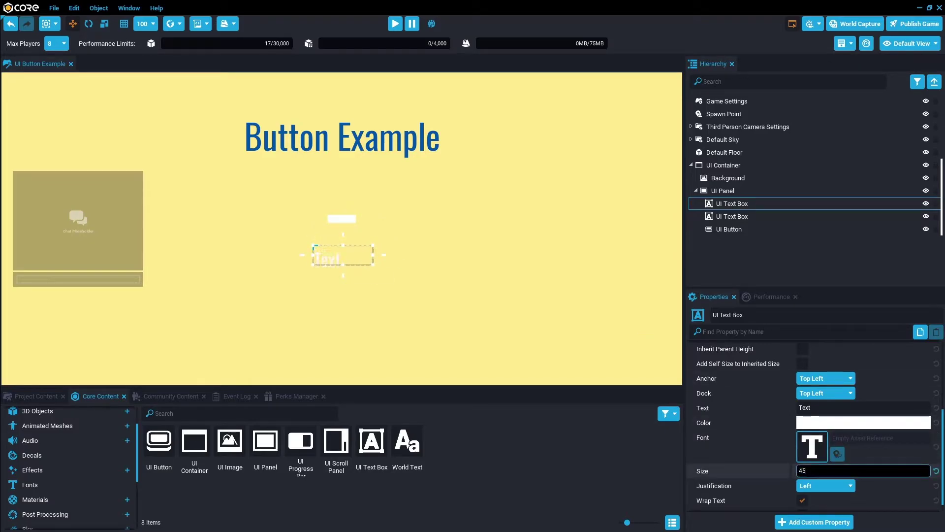
key(Return)
click(837, 423)
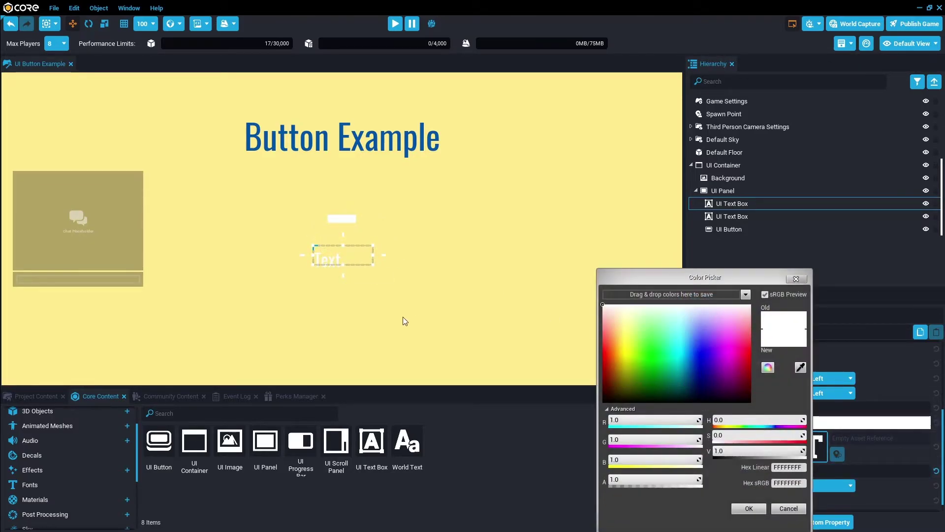
drag(698, 382, 651, 401)
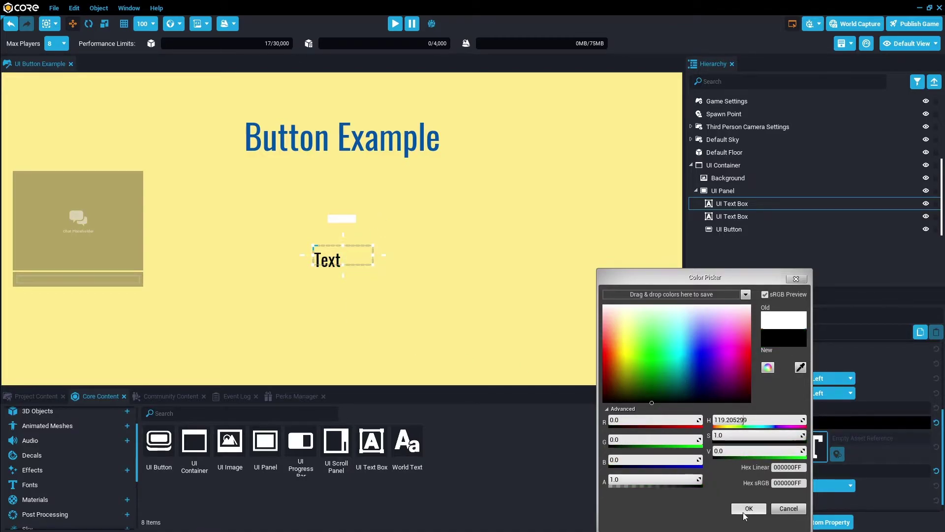
click(749, 508)
click(837, 453)
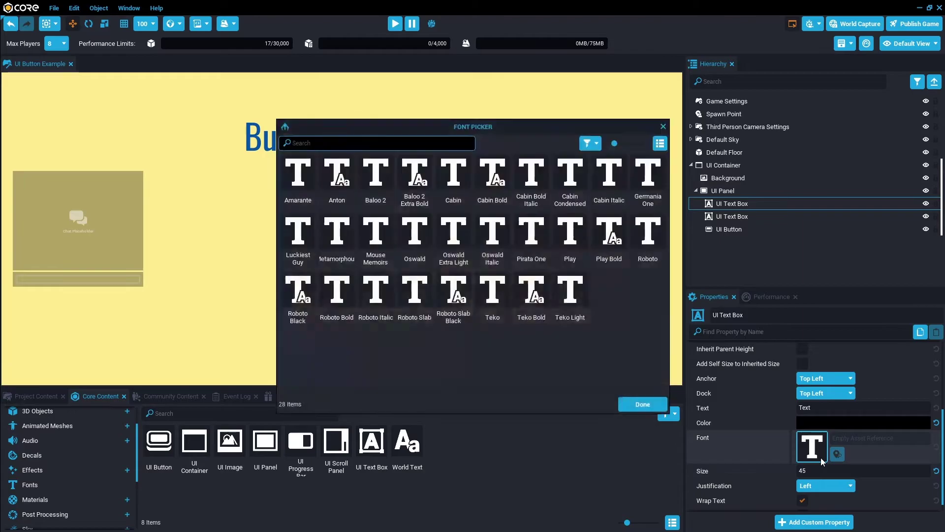
double_click(312, 257)
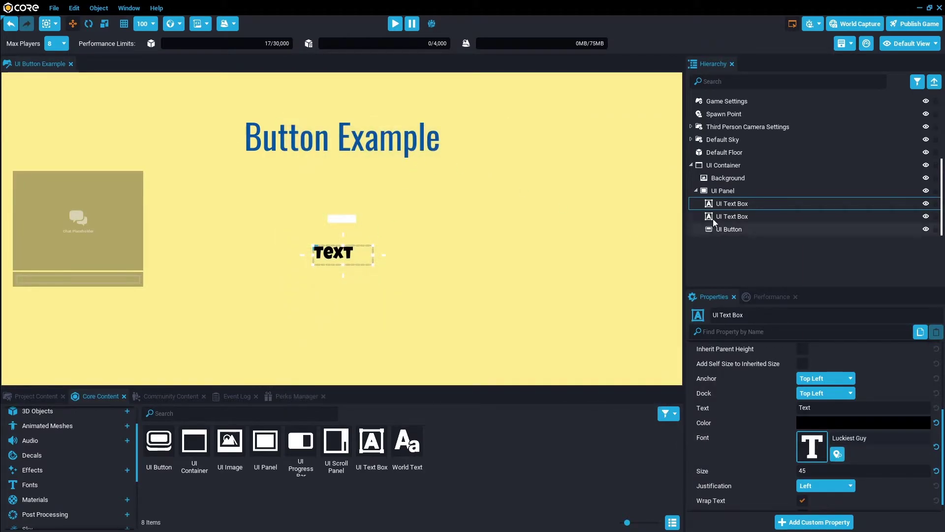
Give the Button Example title the Luckiest Guy font and lower it slightly.
click(732, 217)
click(812, 447)
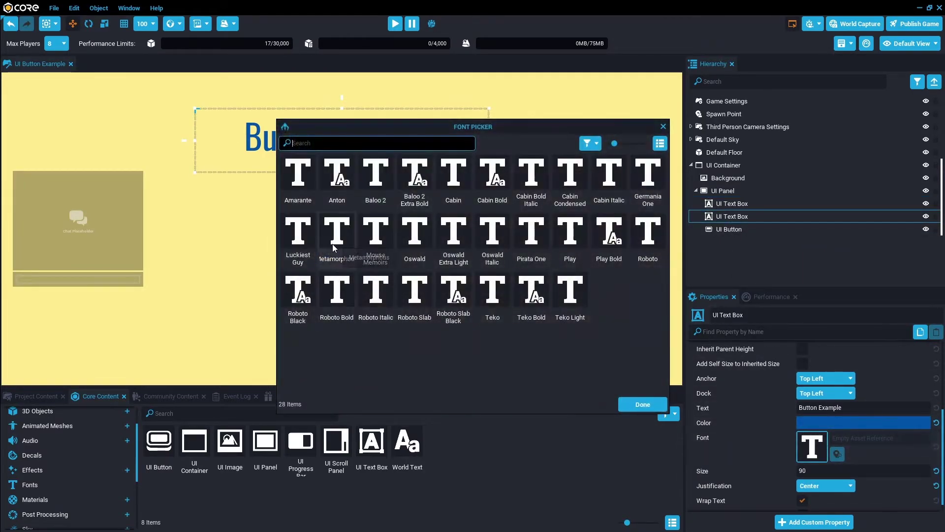
double_click(318, 241)
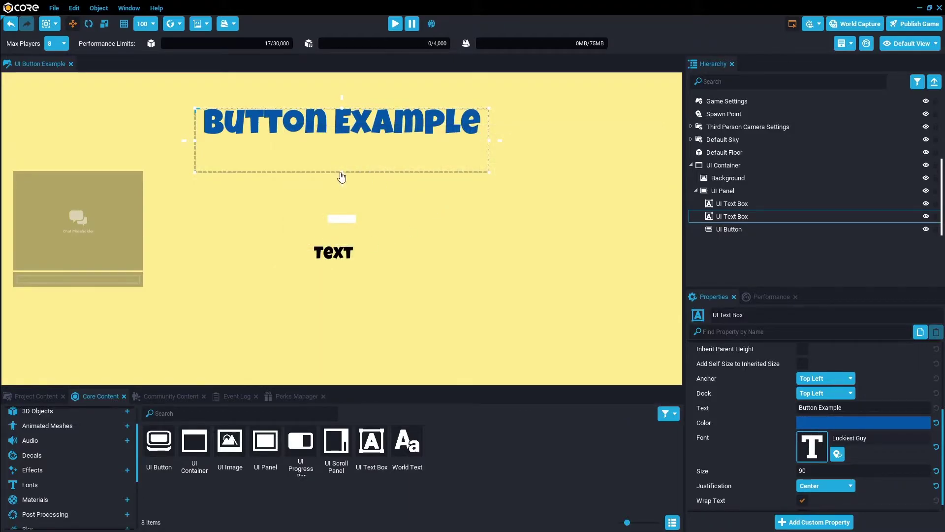
mouse_move(342, 177)
mouse_down()
mouse_move(339, 152)
mouse_move(339, 194)
mouse_up()
Center-justify the Text label and stretch its box wide.
click(338, 259)
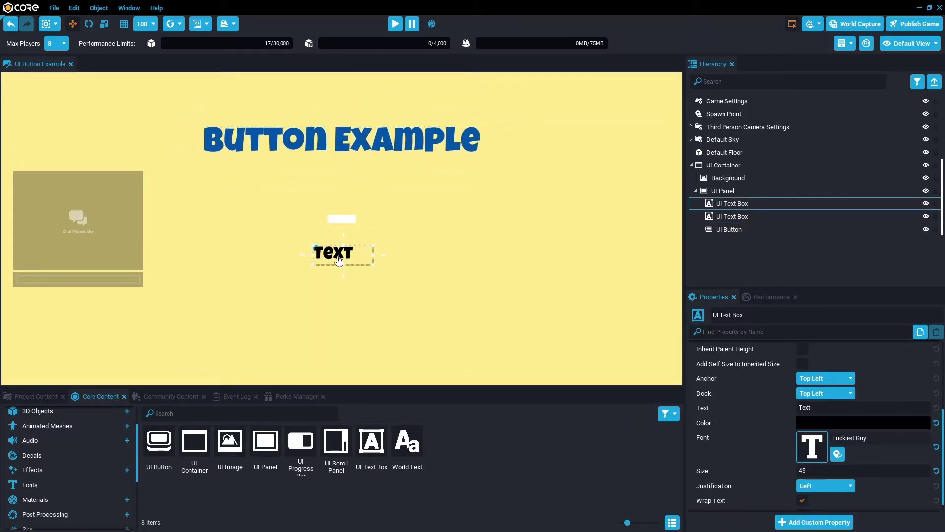
drag(338, 261, 343, 271)
click(825, 485)
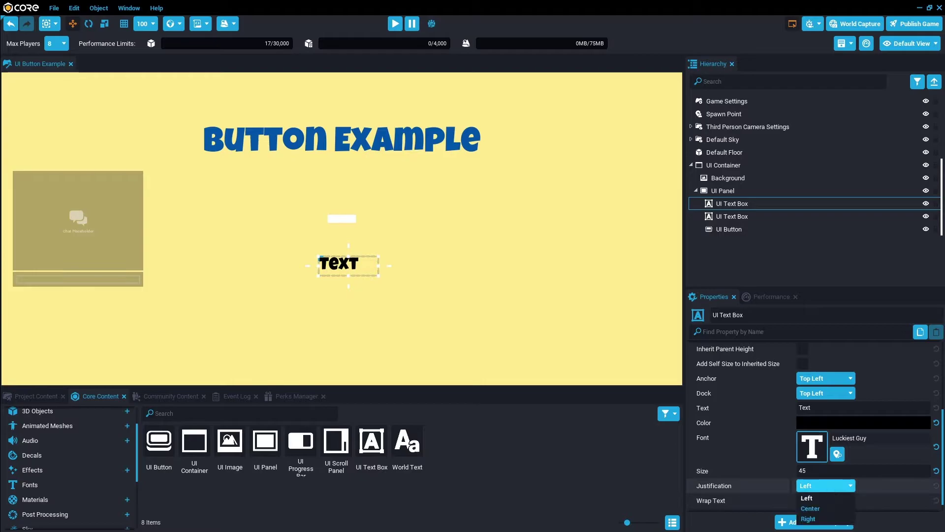
click(821, 509)
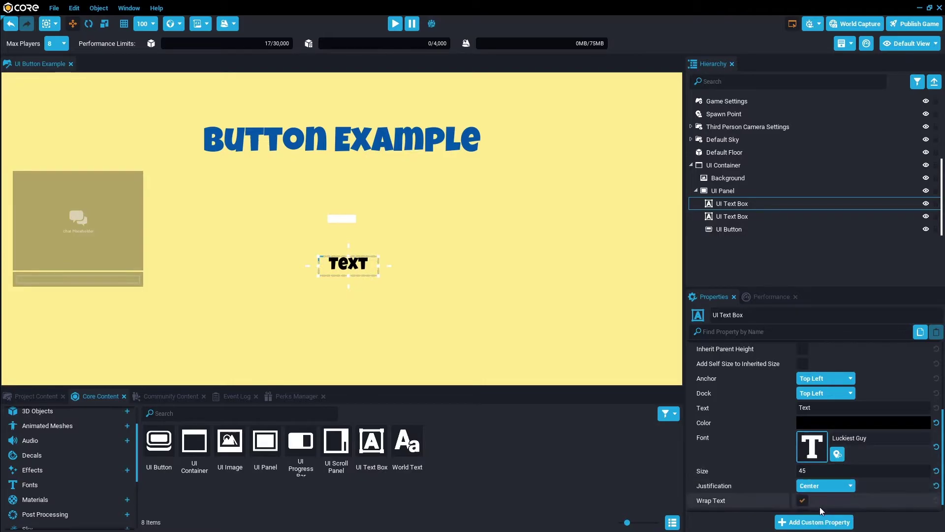
drag(319, 265, 205, 266)
drag(379, 266, 501, 270)
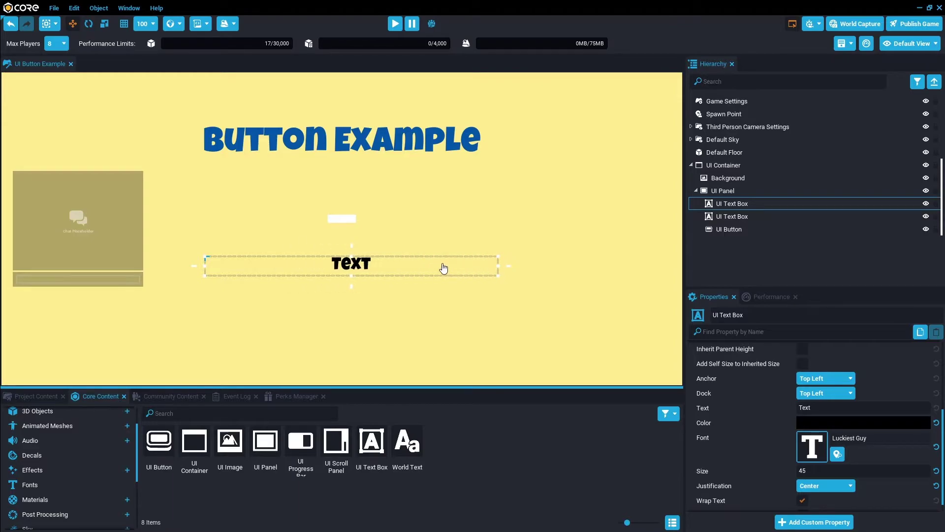
drag(443, 268, 434, 264)
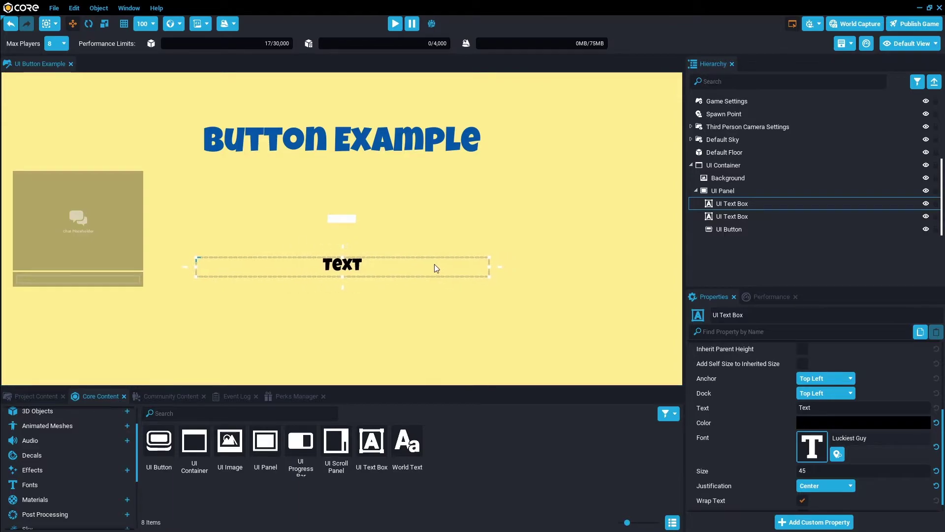
Widen the UI Button, keep its font colour black and make the button red.
click(740, 229)
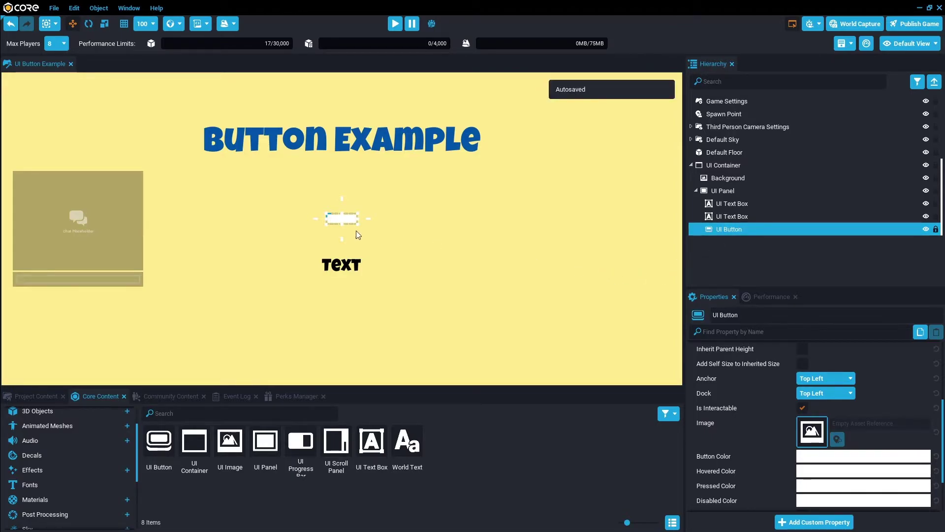
drag(359, 225, 411, 230)
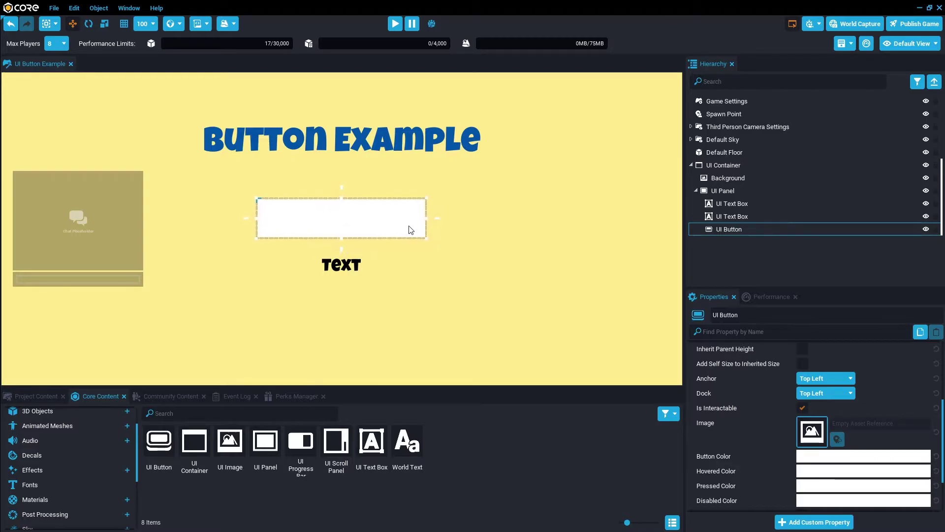
scroll(734, 424, down, 2)
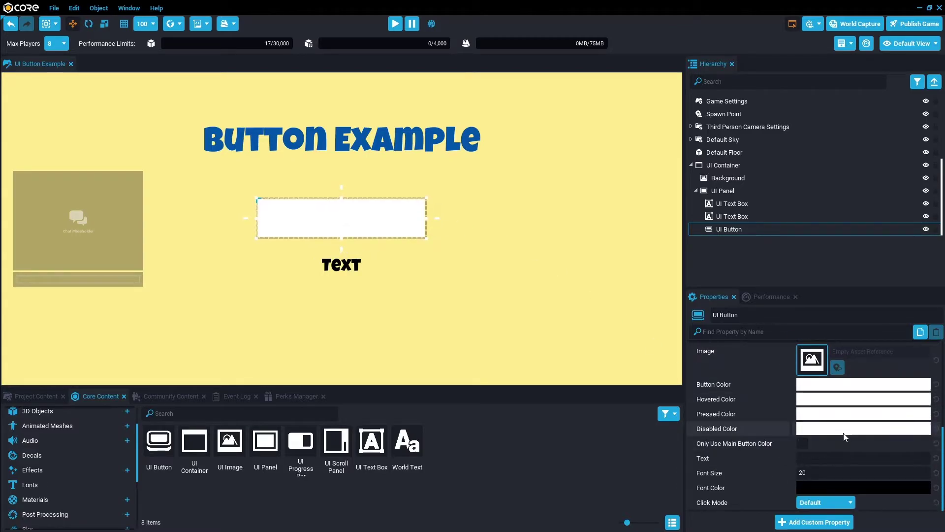
click(839, 488)
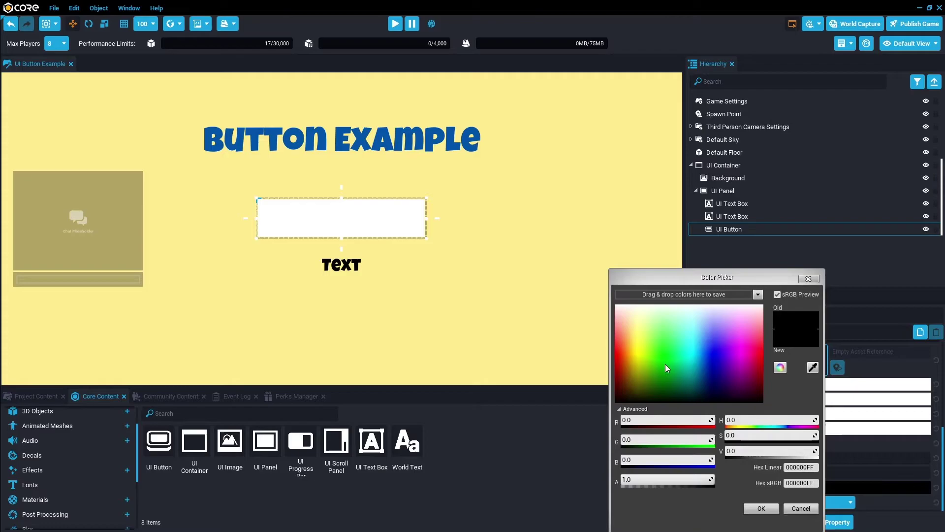
click(757, 510)
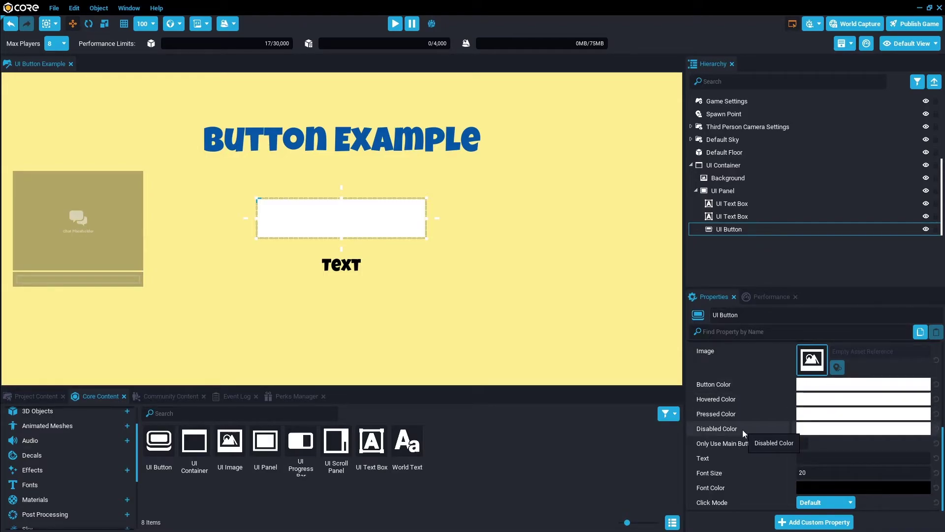
click(808, 397)
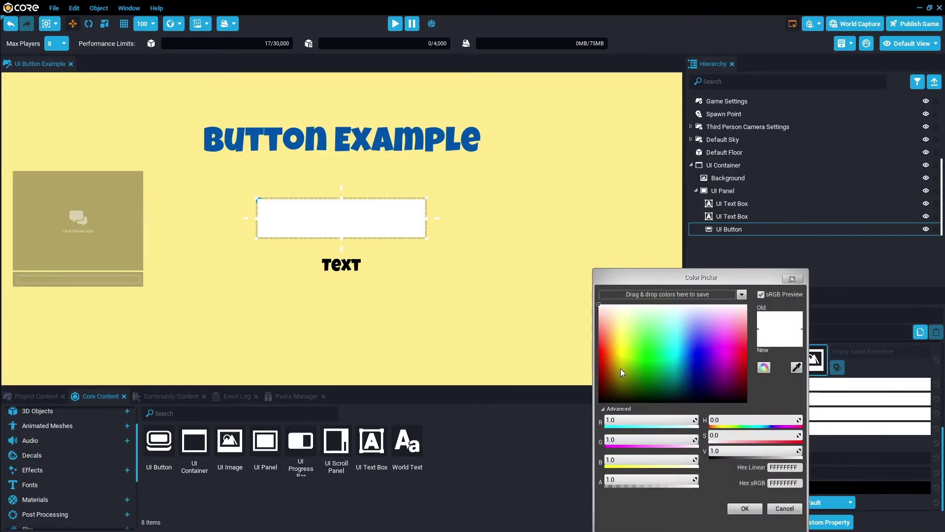
mouse_move(621, 368)
mouse_down()
mouse_move(593, 361)
mouse_move(580, 343)
mouse_move(572, 356)
mouse_up()
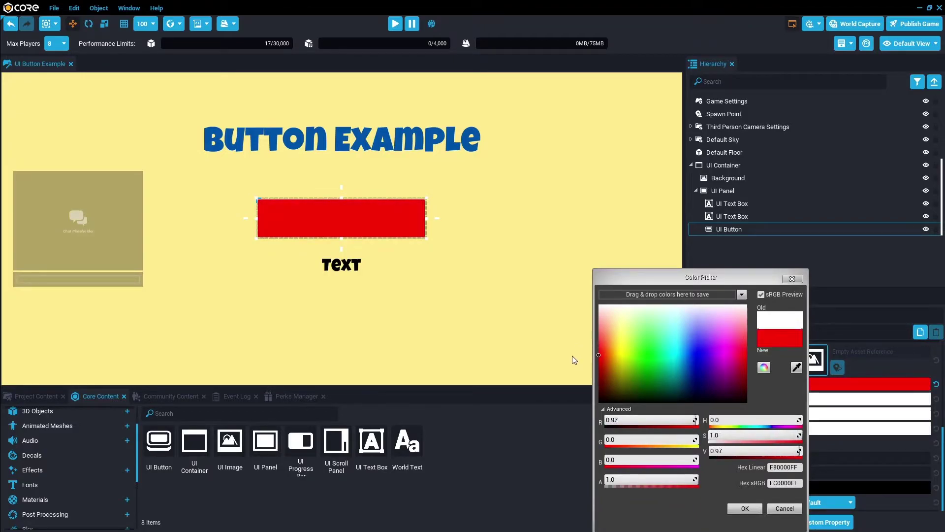
click(744, 509)
Set the button's hovered colour to pink and pressed colour to black.
click(814, 400)
drag(640, 380, 602, 327)
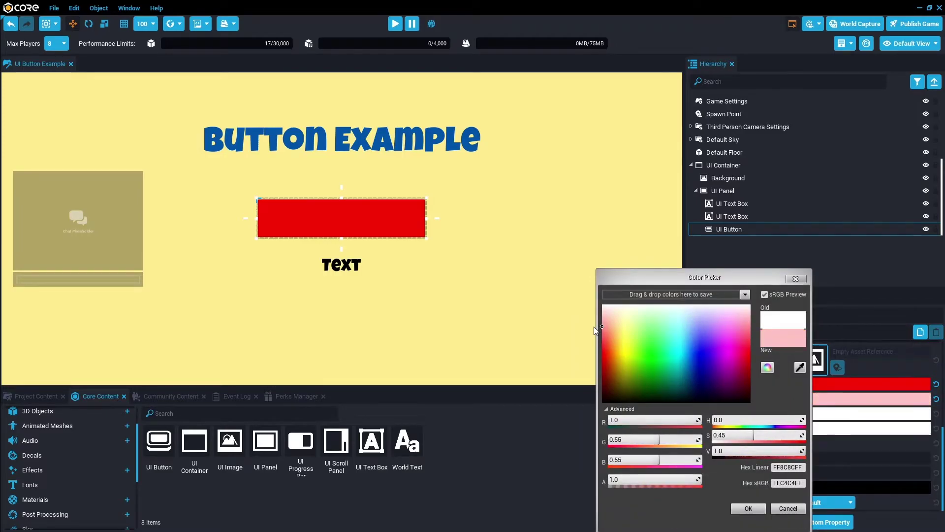
click(735, 507)
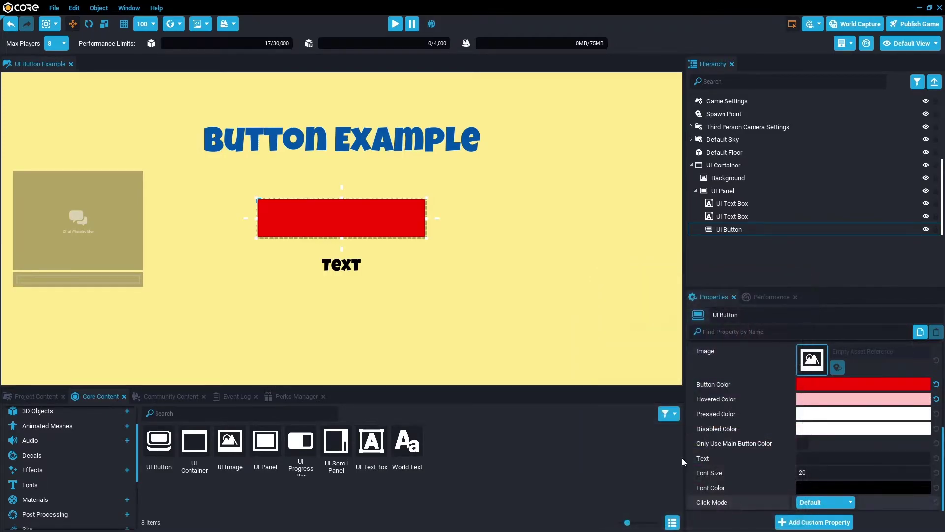
click(814, 422)
drag(633, 372, 642, 403)
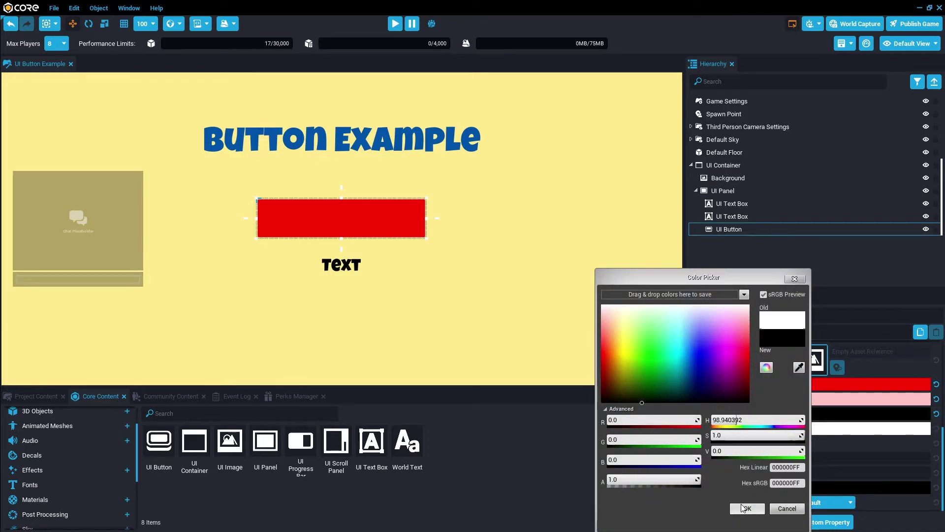
click(742, 506)
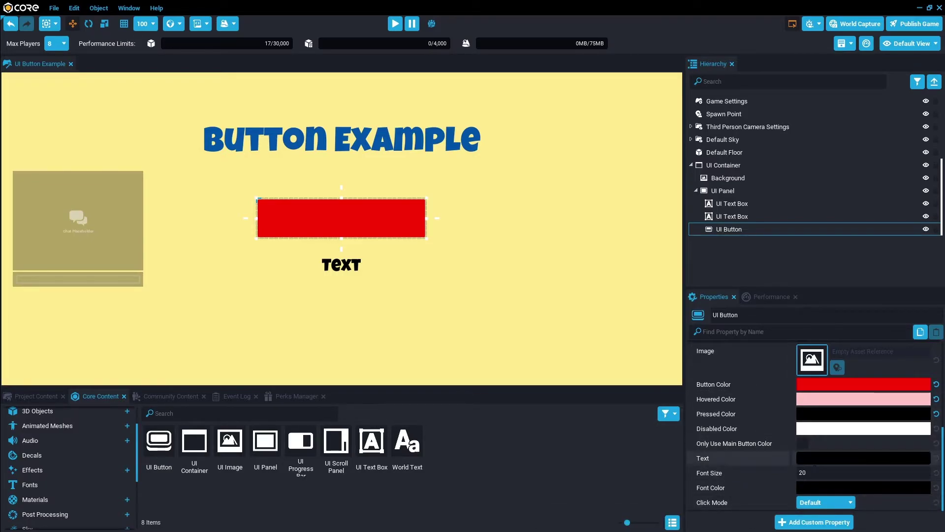
Label the button 'Click Here' at font size 45 and save the project.
click(815, 460)
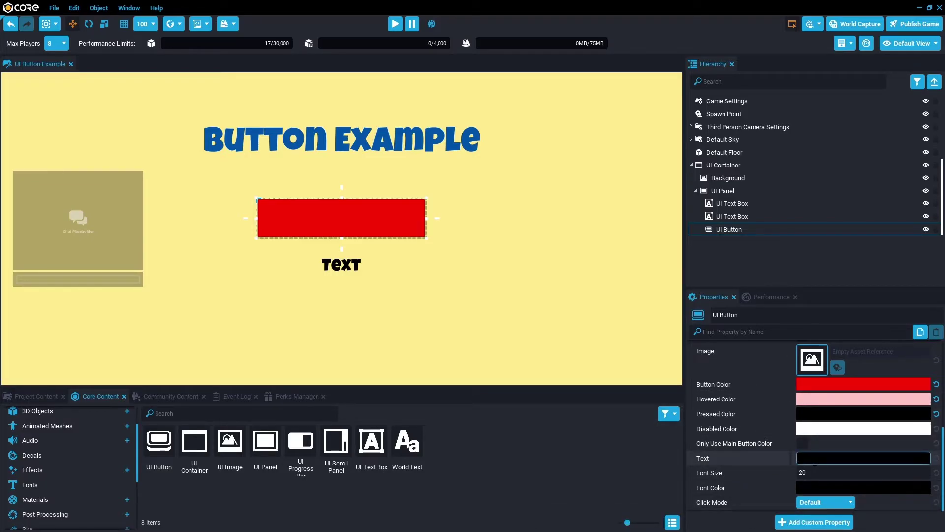
text(Click Here)
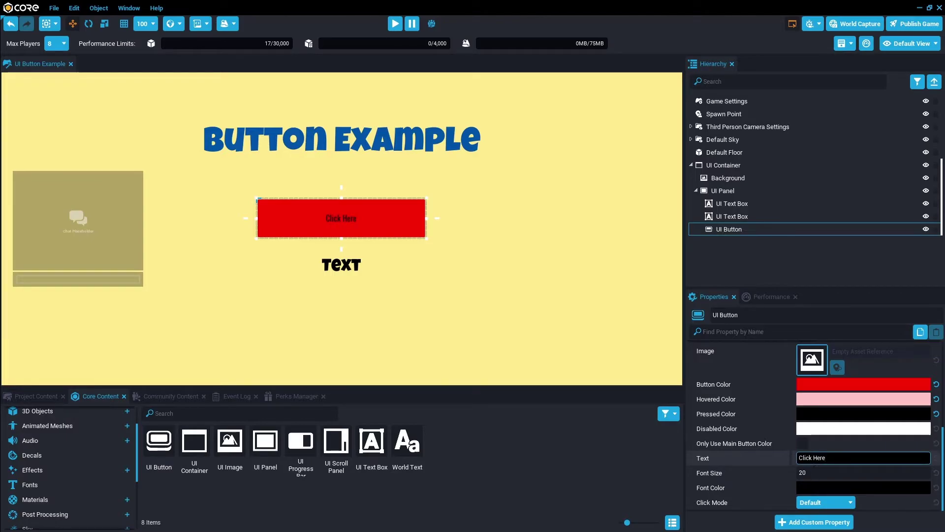
click(803, 472)
text(45)
key(Return)
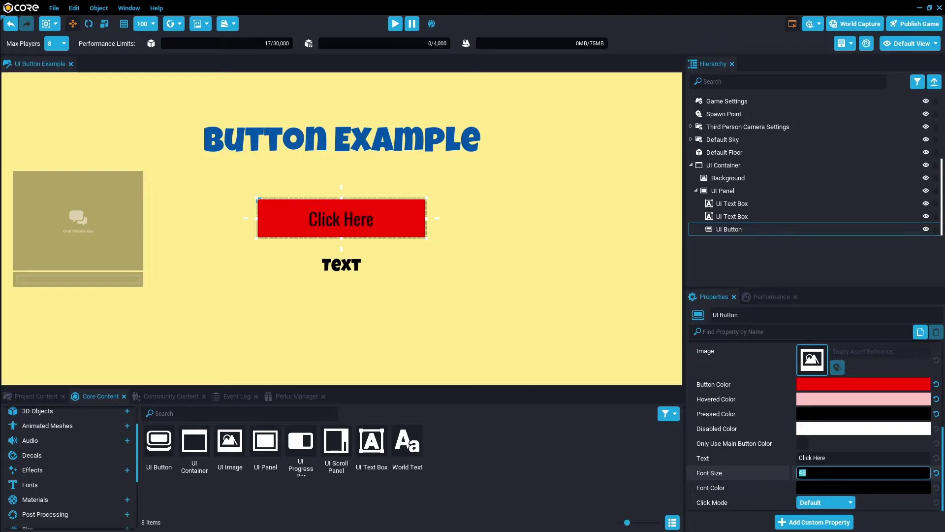
key(ctrl+s)
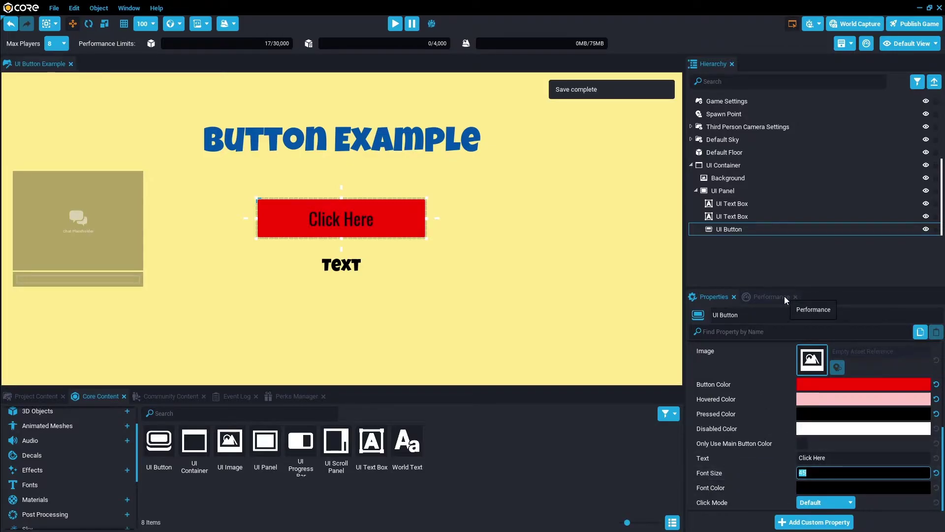
click(767, 231)
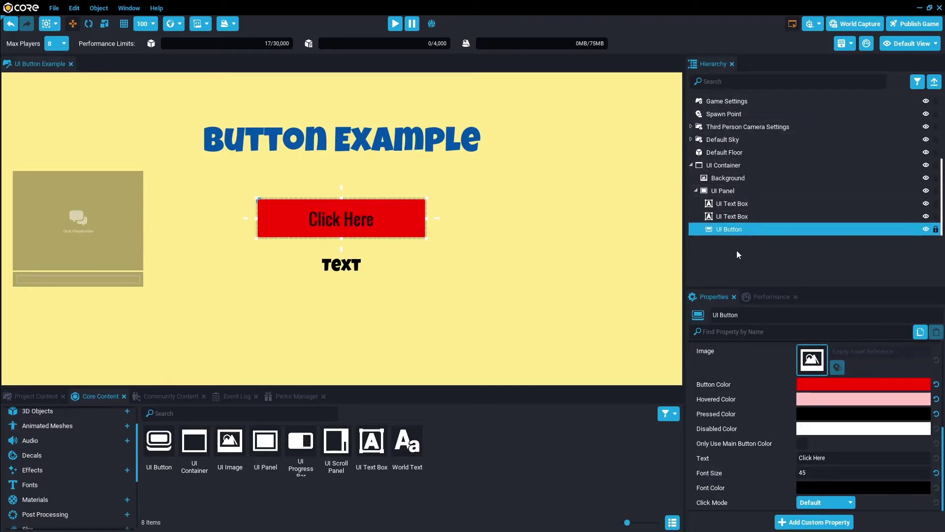
Wrap the UI Container in a New Client Context Containing This.
right_click(717, 166)
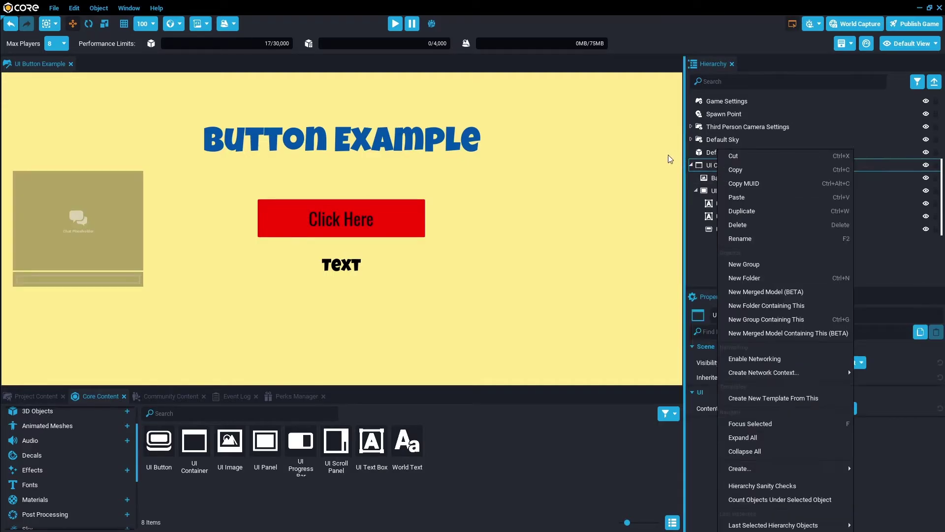
click(707, 236)
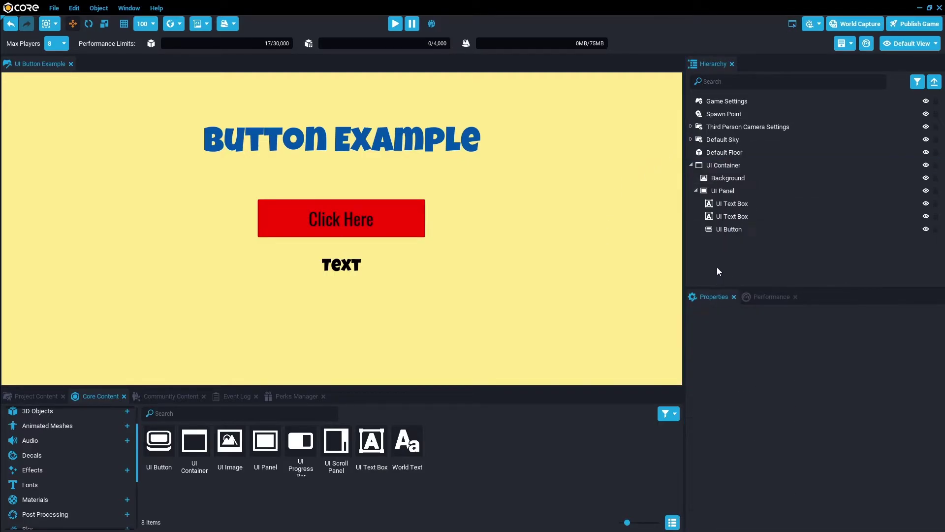
click(715, 166)
right_click(715, 168)
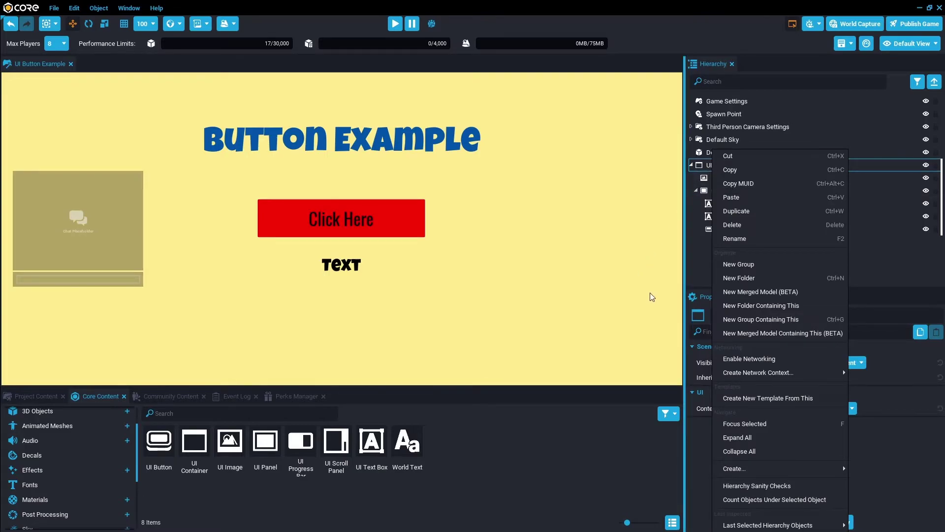
mouse_move(758, 374)
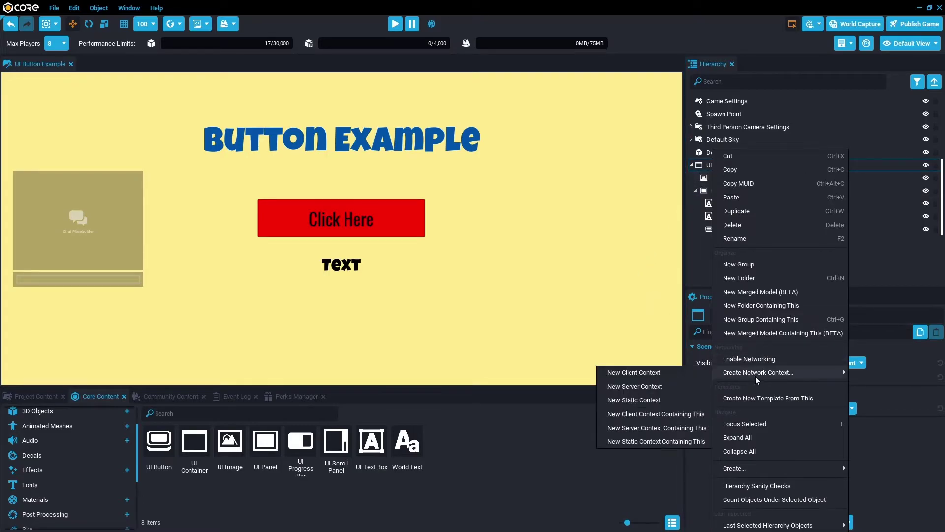
click(676, 416)
Expand ClientContext, UI Container and UI Panel in the Hierarchy, then save the project.
click(714, 259)
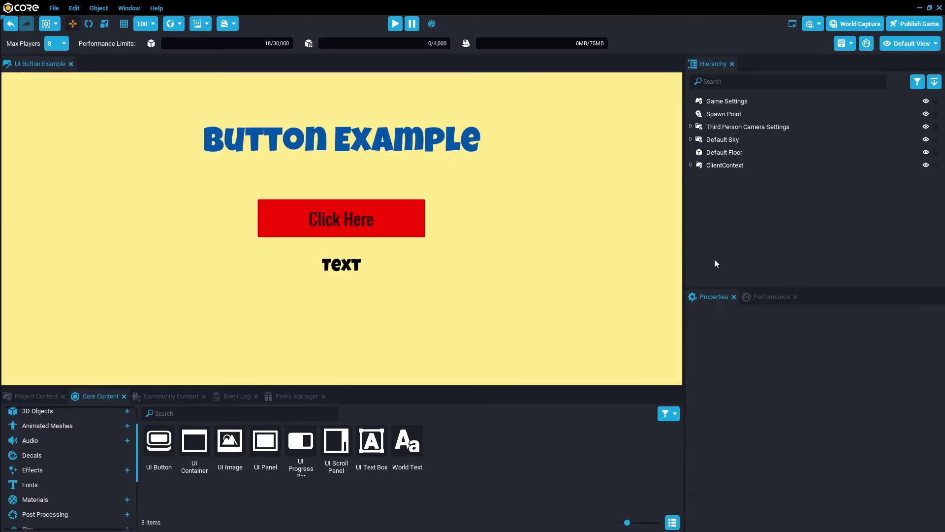
click(692, 166)
click(693, 178)
click(695, 178)
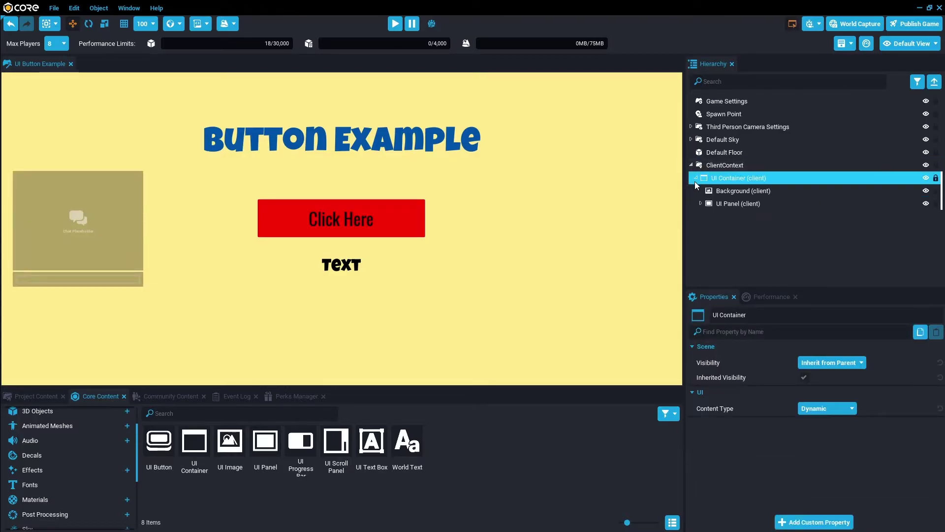
click(701, 204)
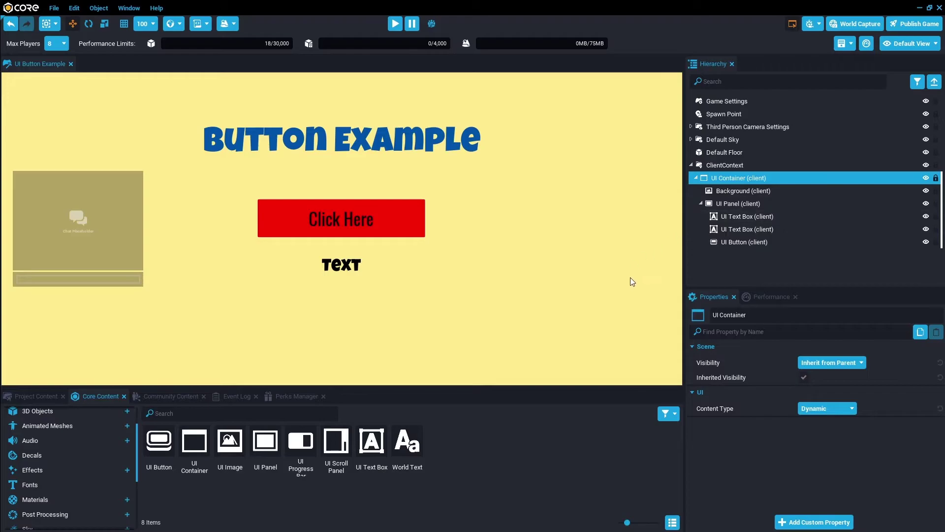
click(717, 280)
key(ctrl+s)
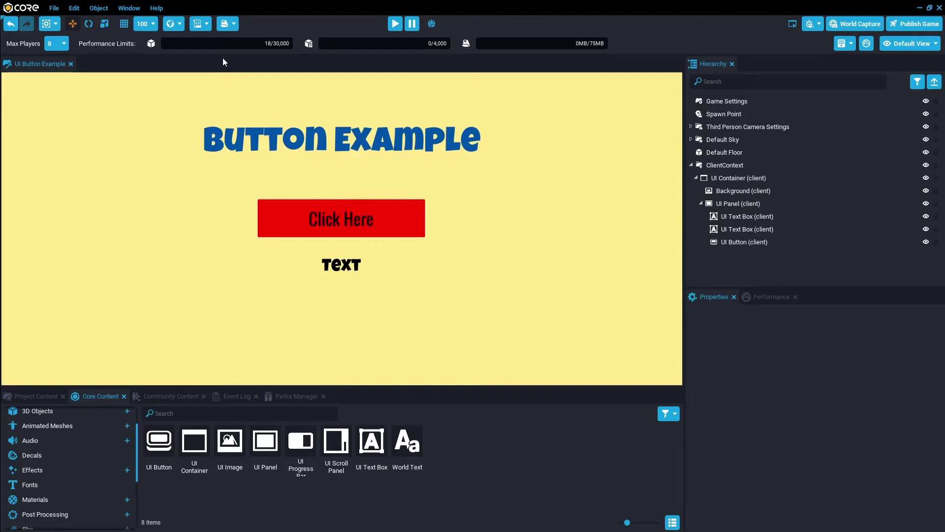
mouse_move(209, 48)
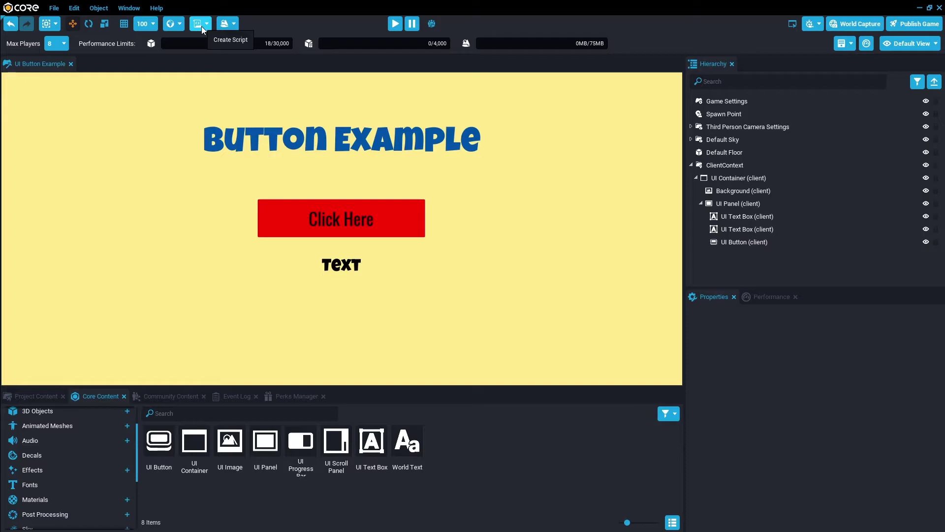
Create a Lua script named OnPlayerStart and place it inside ClientContext.
click(202, 25)
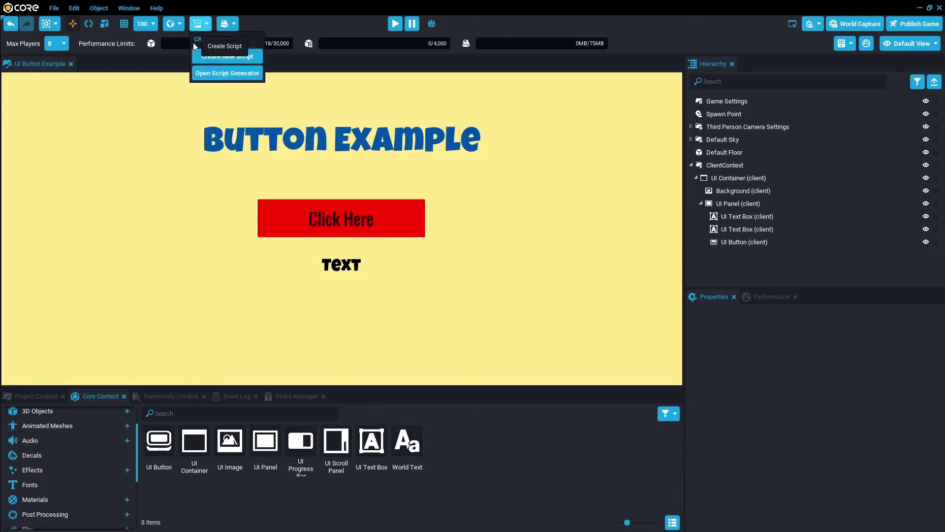
click(217, 58)
text(O)
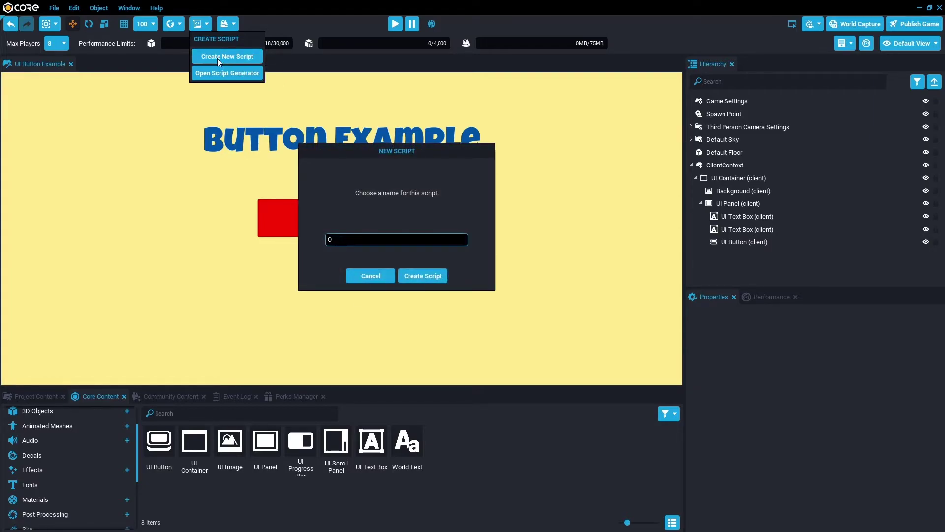
text(nPlayerStart)
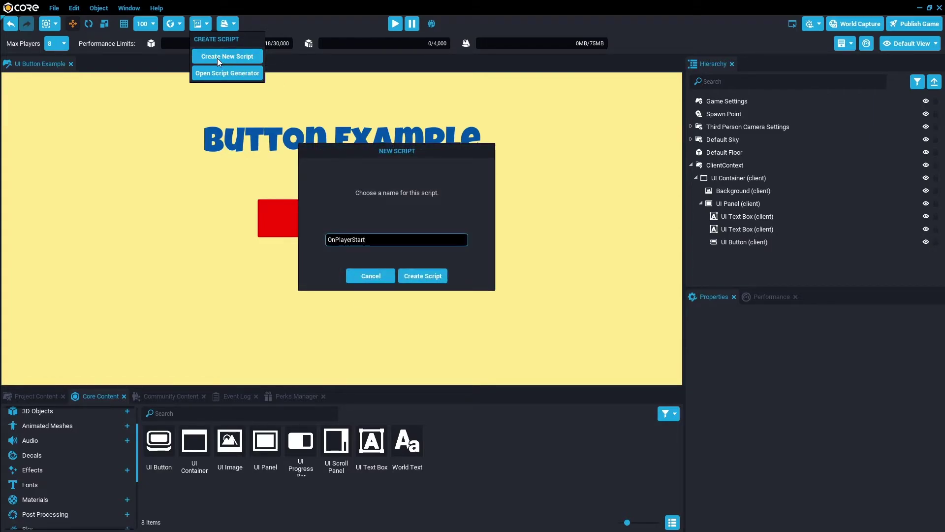
click(414, 278)
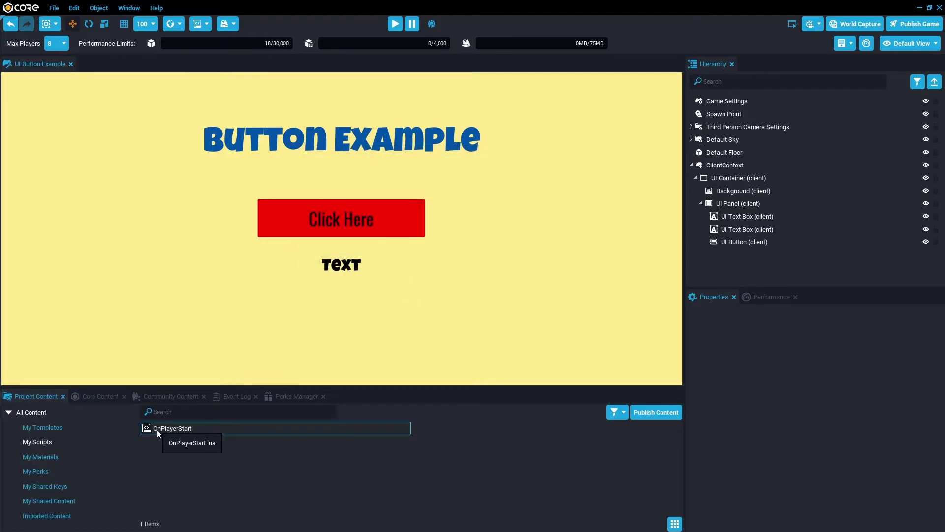
drag(156, 428, 726, 172)
click(693, 166)
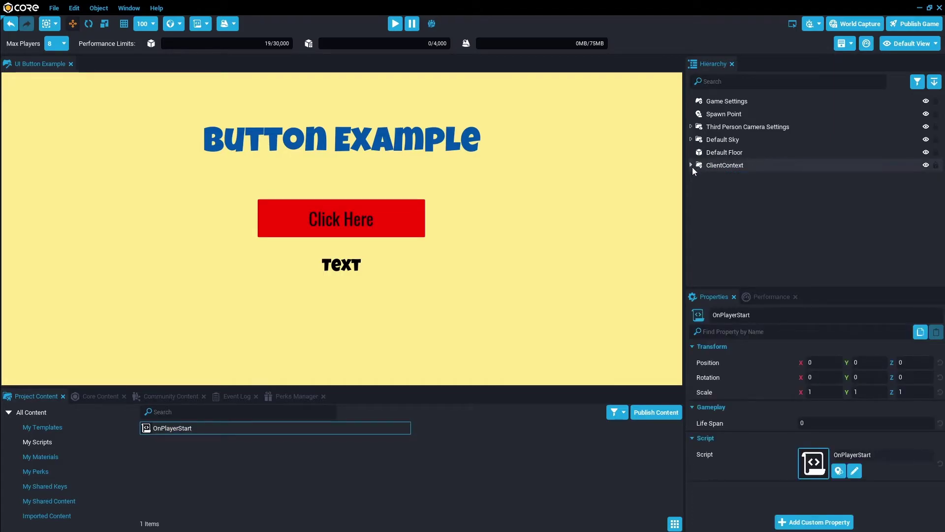
Write UI.SetCurserVisible(true) and UI.SetCanCursorInteractWithUI(true) on two lines in OnPlayerStart and save.
click(692, 166)
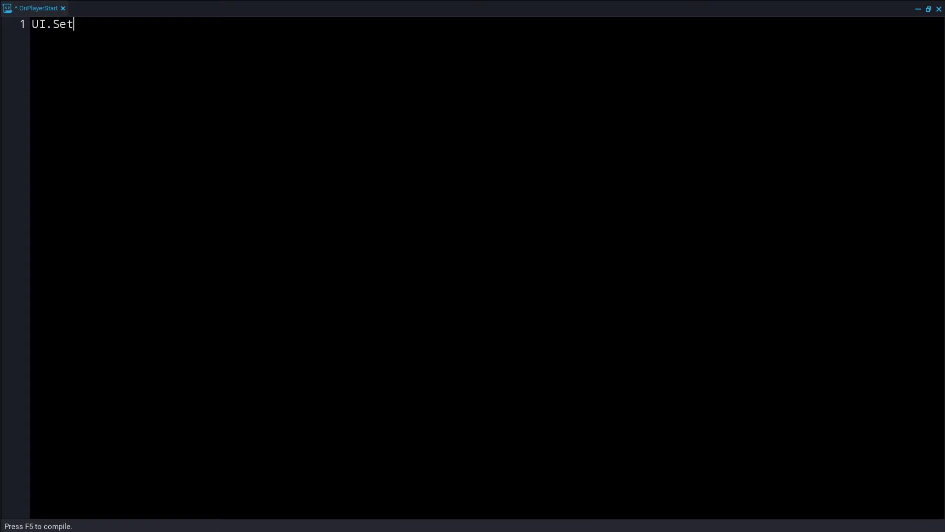
text(rser)
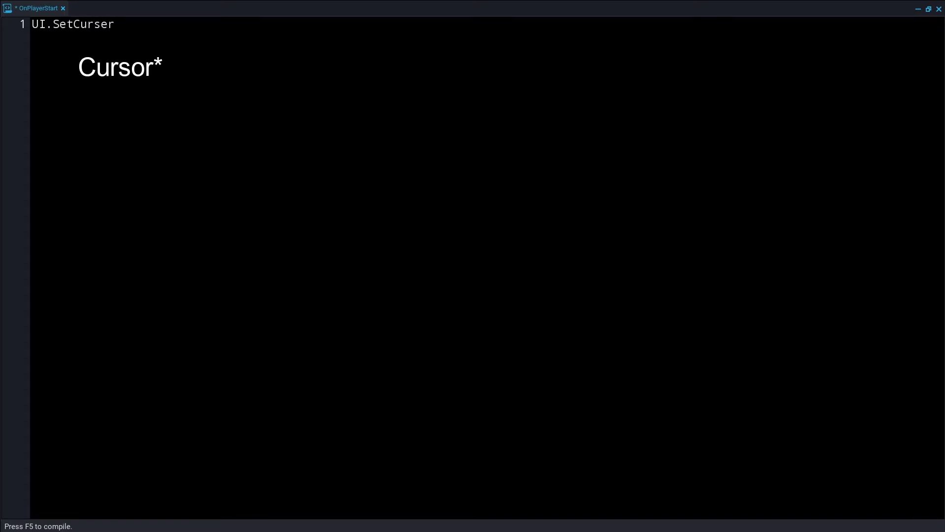
text(Visible)
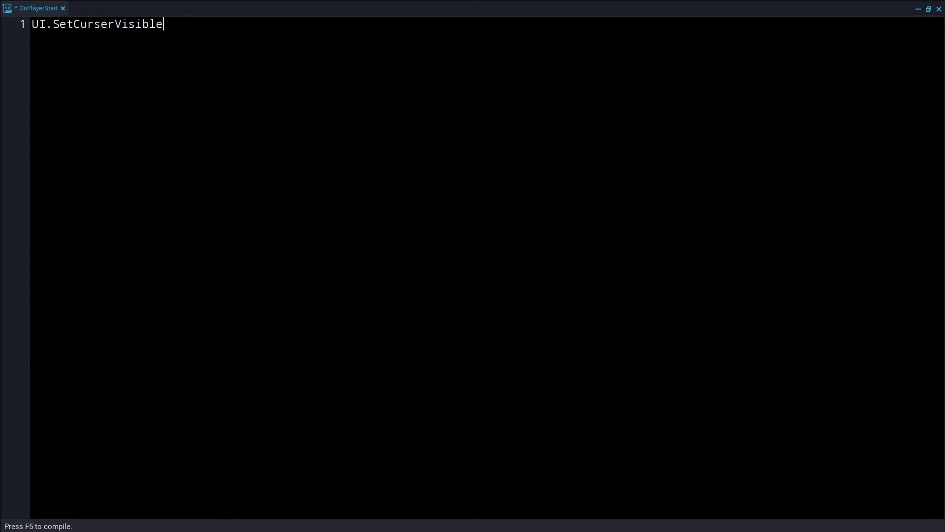
text((true)
key(Return)
text(UI.S)
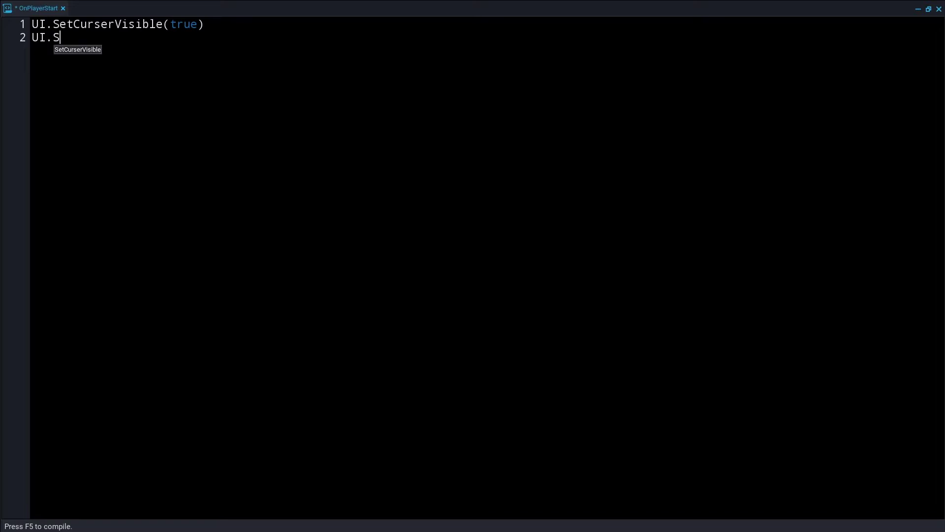
text(etCan)
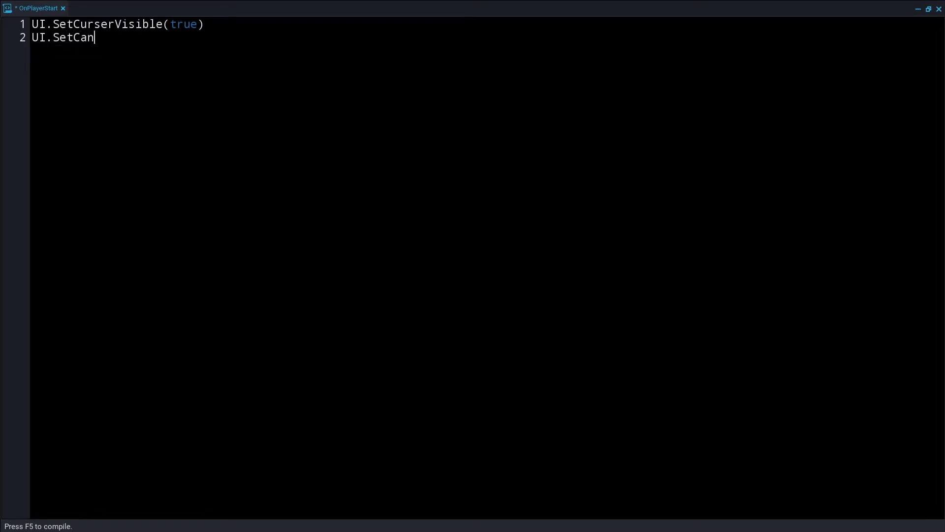
text(CursorInteractWithUI()
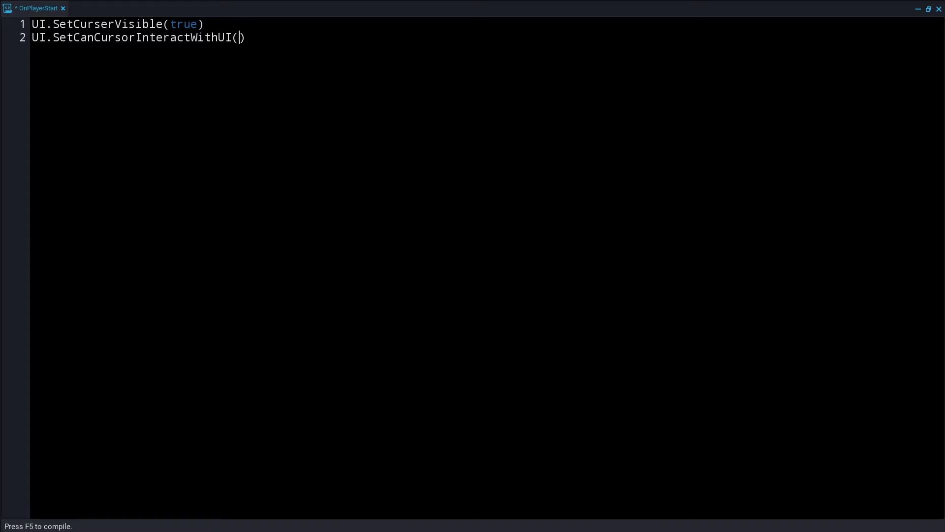
text(true)
key(ctrl+s)
Create a new script called ButtonPressed and drop it under UI Button in the Hierarchy.
click(939, 11)
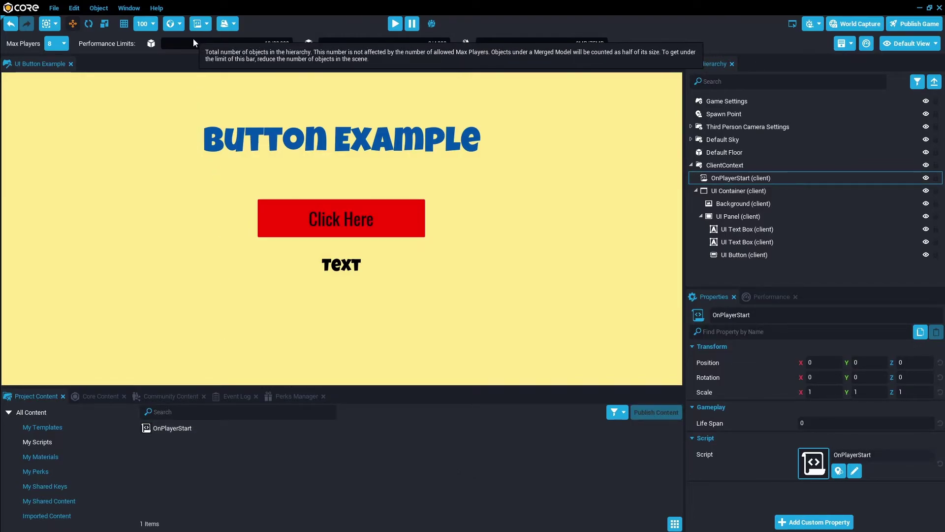
click(201, 28)
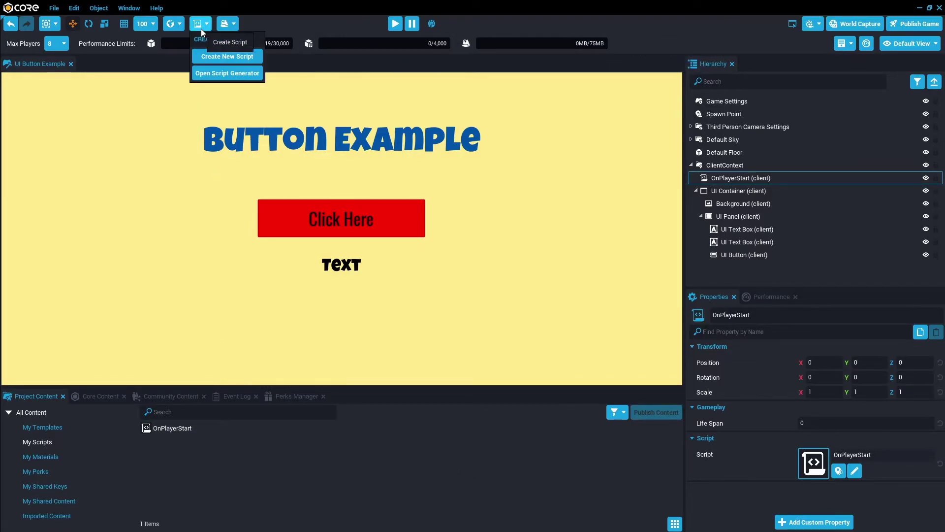
click(213, 56)
text(Butt)
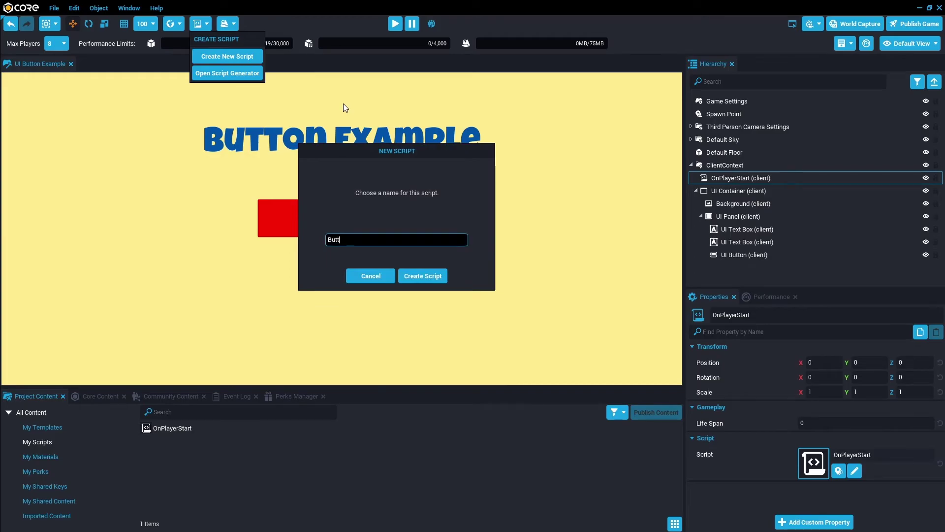
text(onPressed)
key(Return)
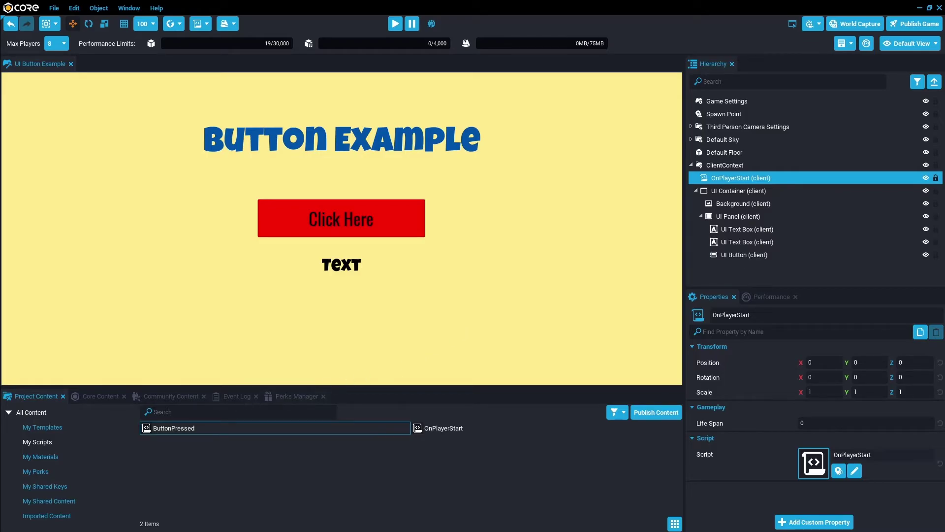
drag(162, 428, 749, 256)
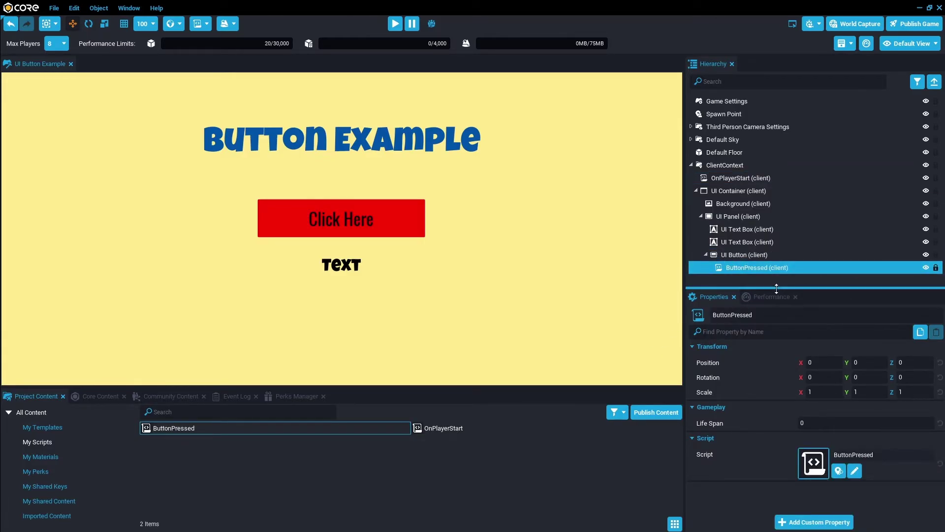
Rename the lower 'Text' UI text box in the Hierarchy to UI Bottom Text Box.
click(359, 272)
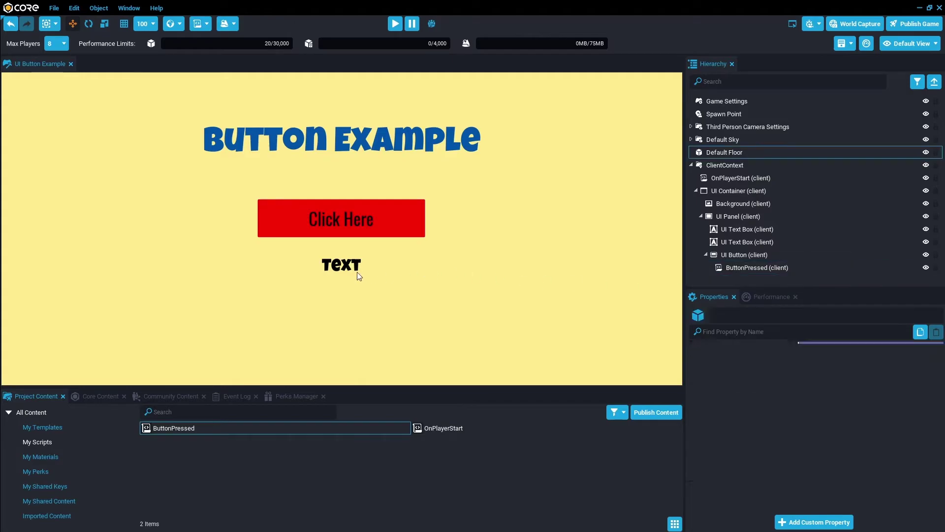
click(503, 282)
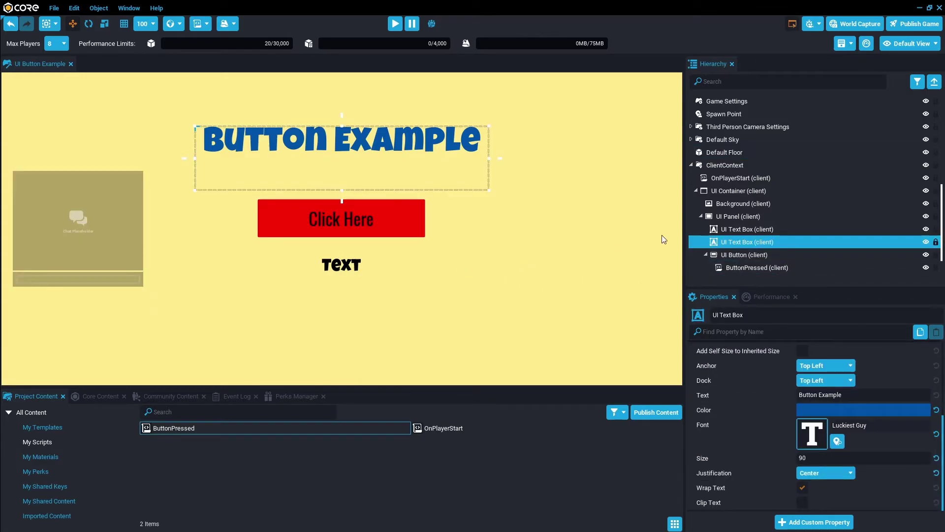
click(733, 229)
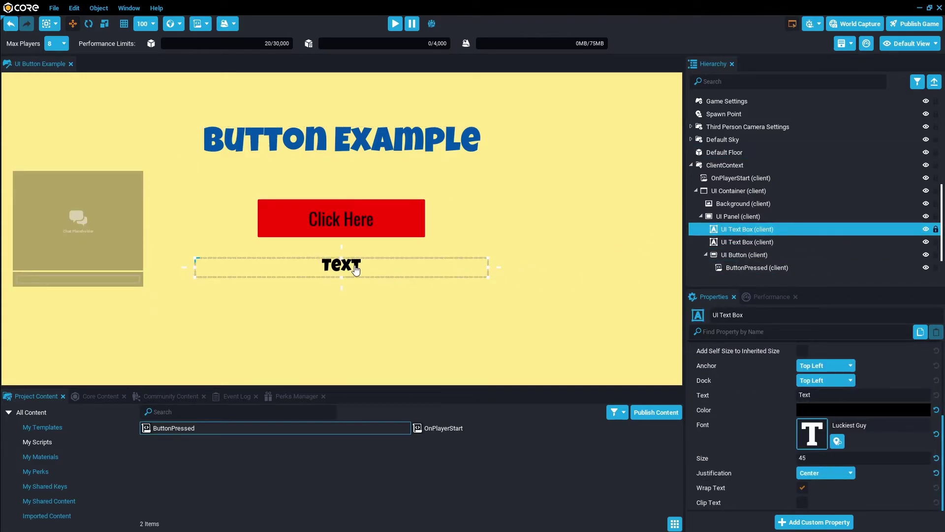
click(744, 234)
key(End)
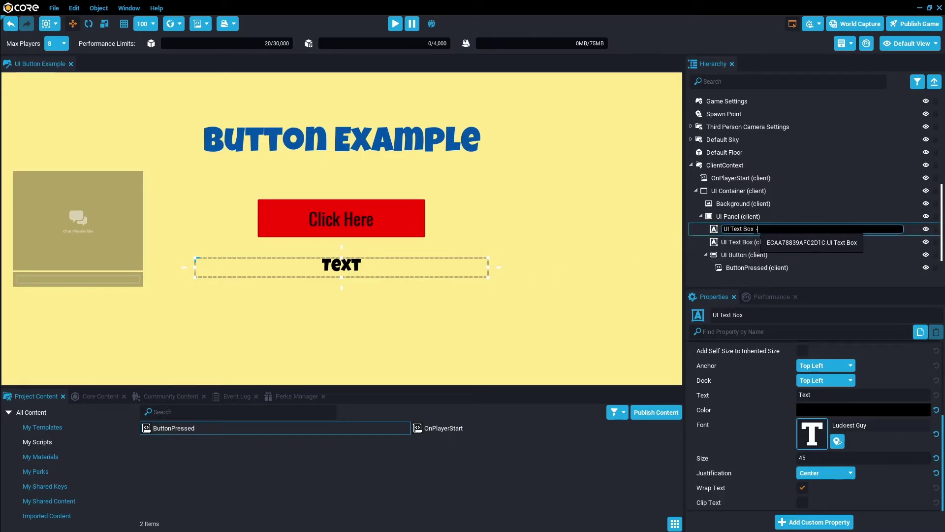
key(BackSpace)
key(BackSpace)
key(BackSpace)
key(BackSpace)
key(BackSpace)
key(BackSpace)
text(Bottom Text Box)
key(Return)
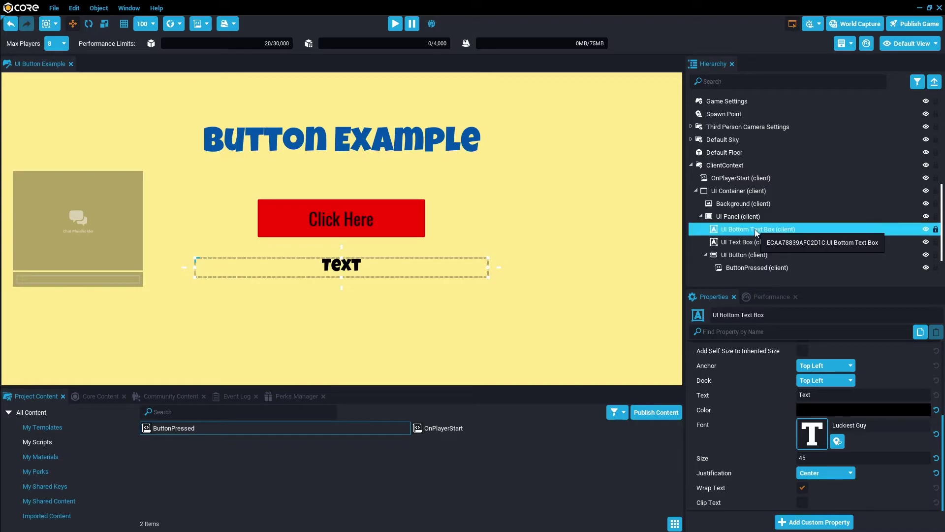
Add a Core Object Reference property named Text to ButtonPressed, referencing UI Bottom Text Box.
click(740, 267)
click(808, 522)
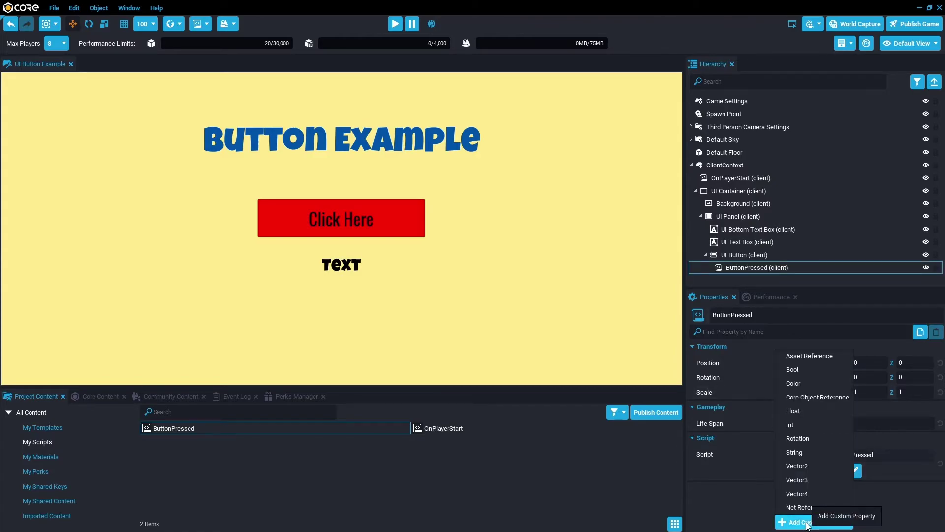
click(805, 395)
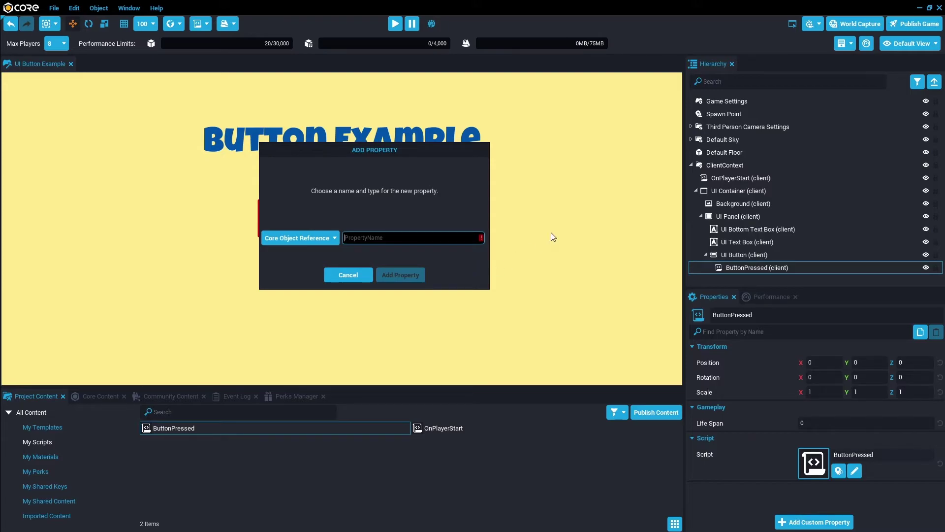
text(Text)
key(Return)
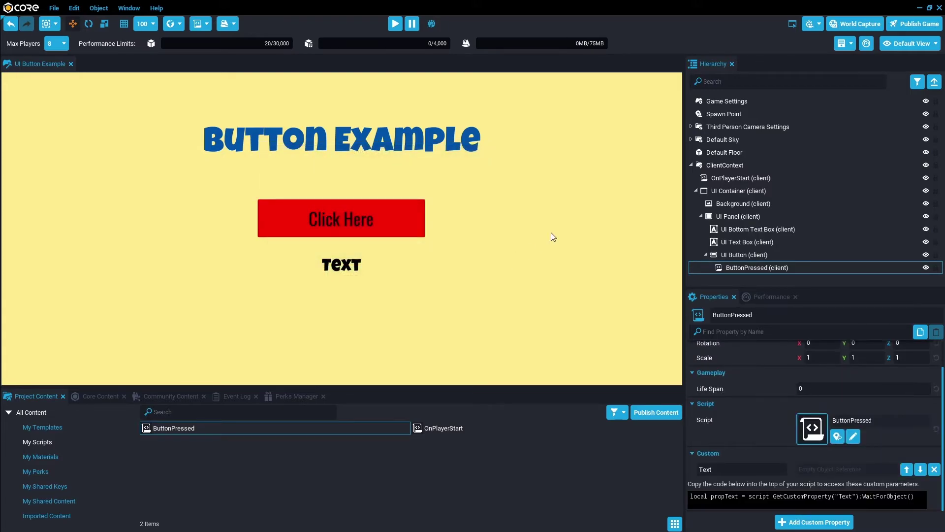
drag(724, 233, 804, 468)
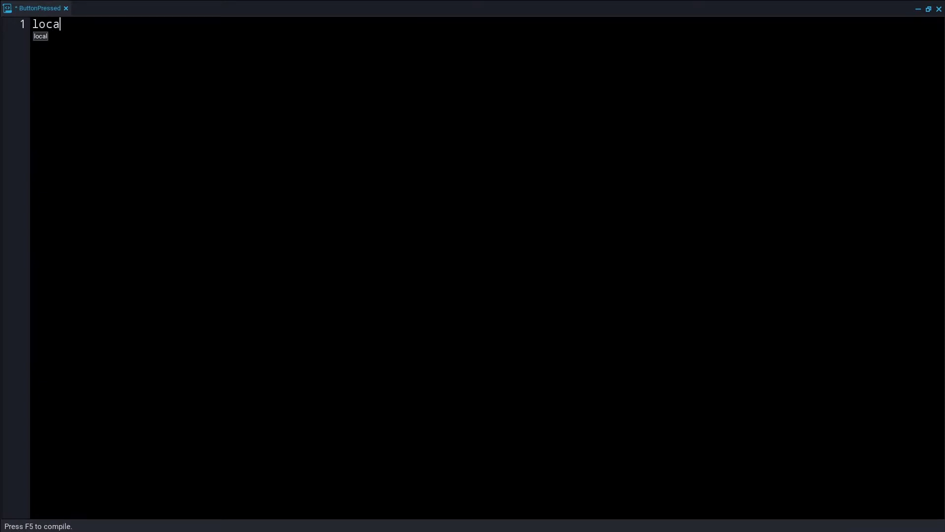
Enter local BUTTON = script.parent as line 1, save, and dock the editor below the scene.
text(TTON)
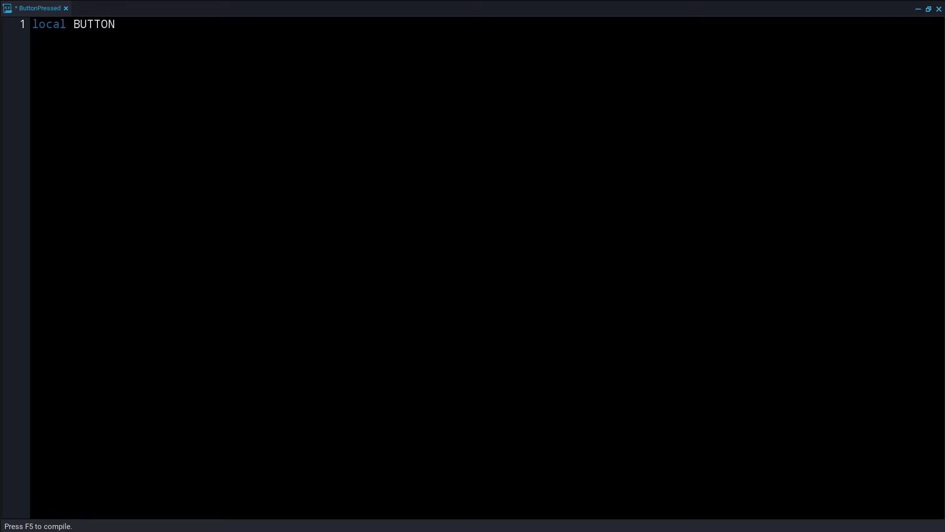
text( = script.parent)
key(ctrl+s)
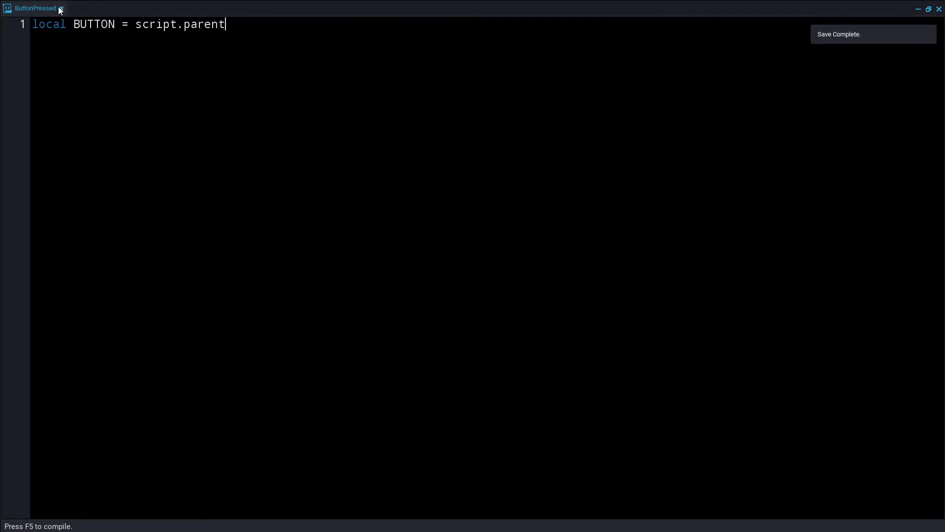
drag(58, 7, 352, 399)
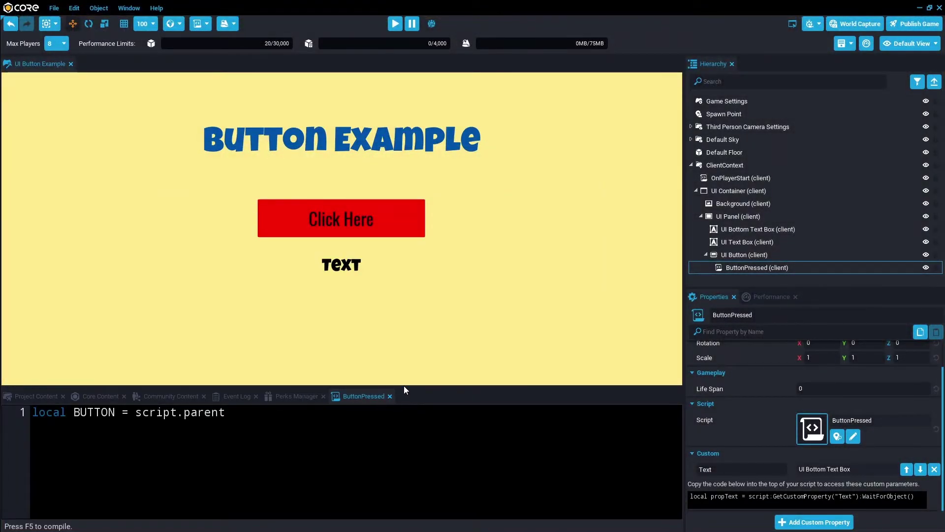
Paste the GetCustomProperty("Text"):WaitForObject() line as line 2, renaming propText to Text, then save.
drag(404, 386, 404, 337)
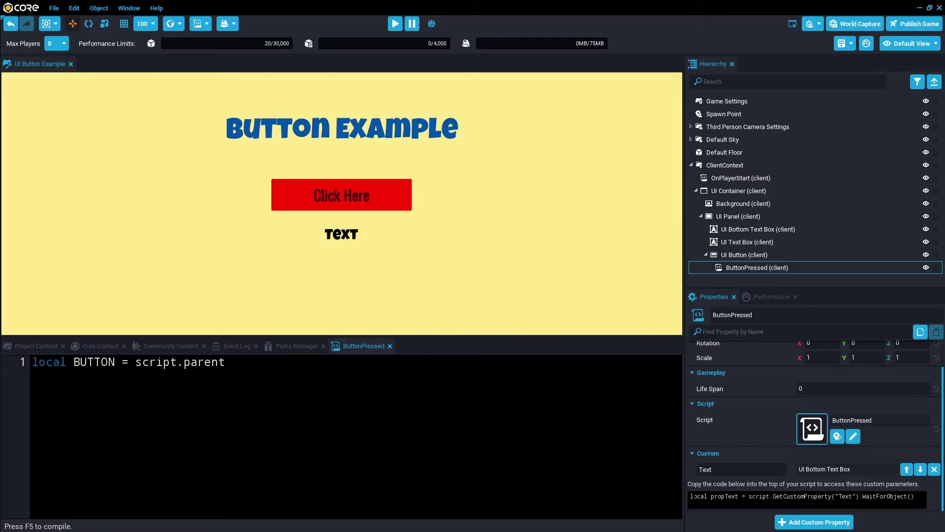
drag(691, 496, 933, 498)
key(ctrl+c)
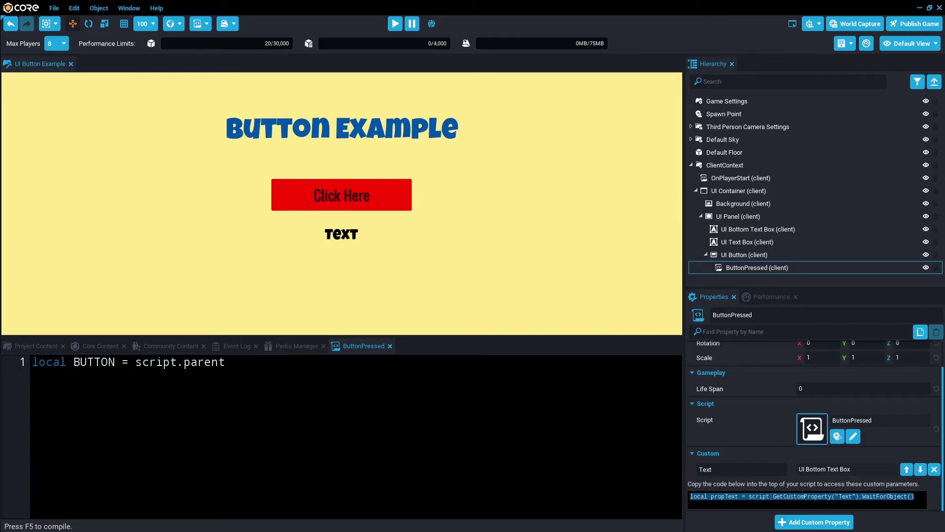
click(225, 361)
key(Return)
key(ctrl+v)
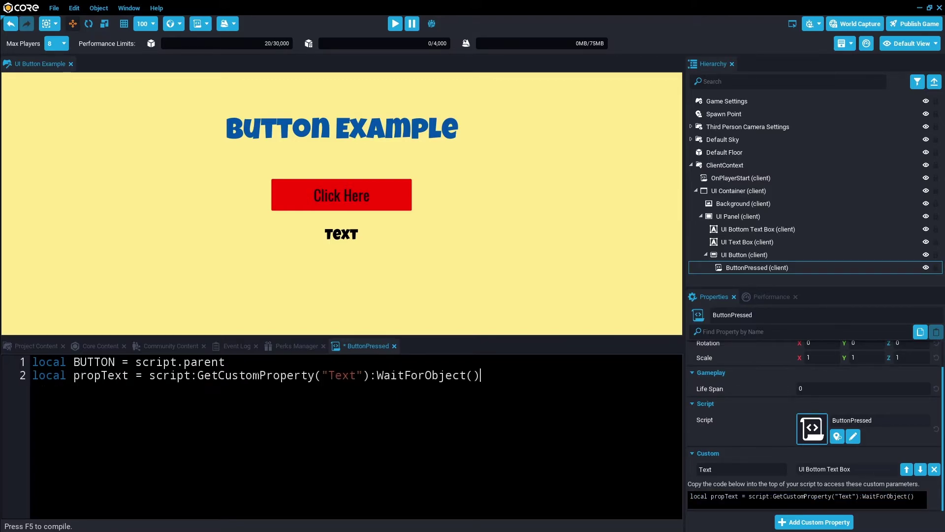
double_click(337, 376)
click(101, 375)
key(BackSpace)
key(BackSpace)
key(BackSpace)
key(BackSpace)
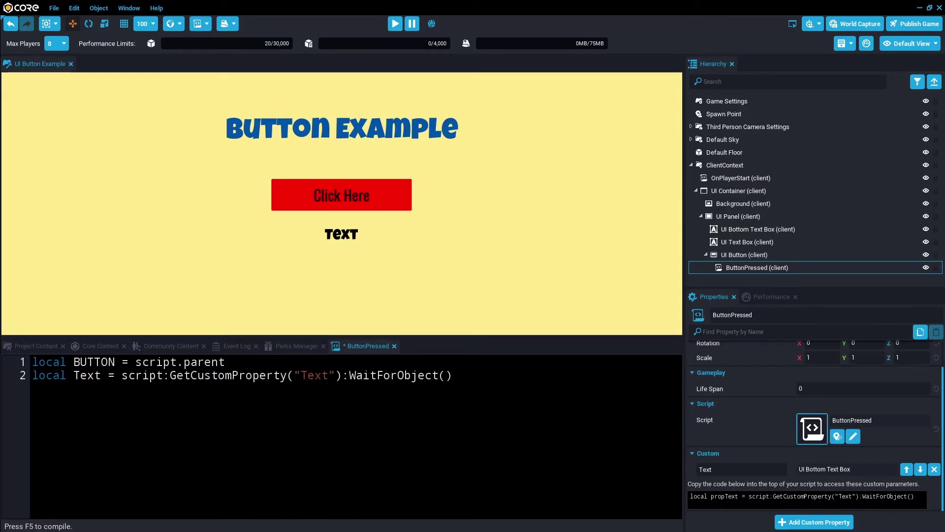
key(ctrl+s)
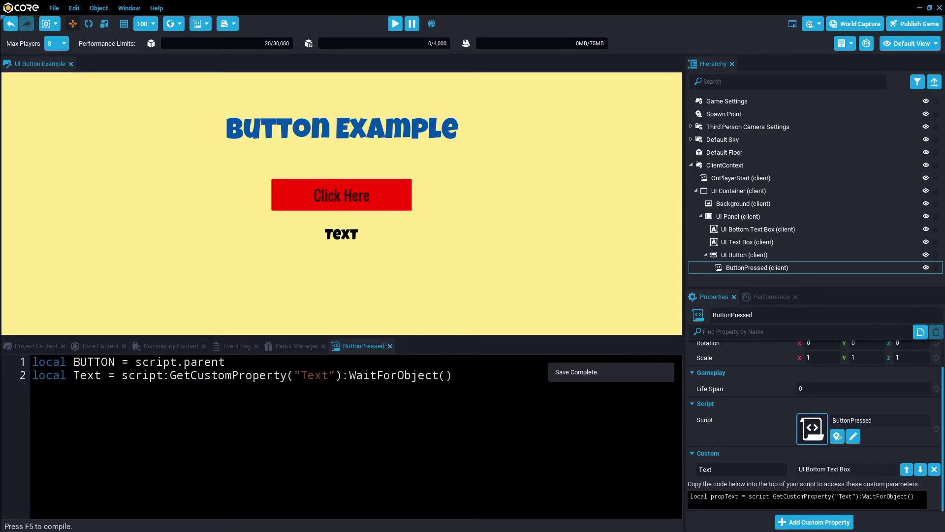
key(Return)
key(Return)
key(Return)
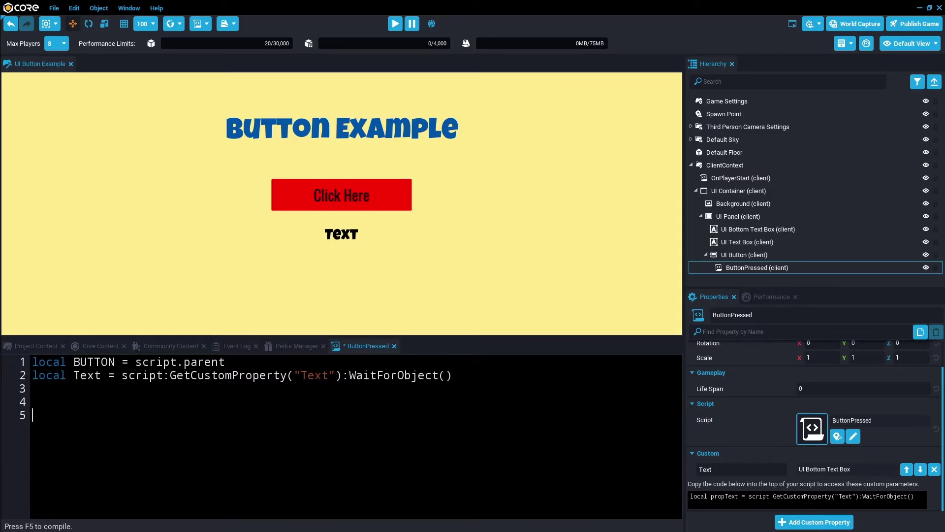
Add BUTTON.clickedEvent:Connect(clickedButton) on line 5, save, and insert two blank lines above it.
text(B)
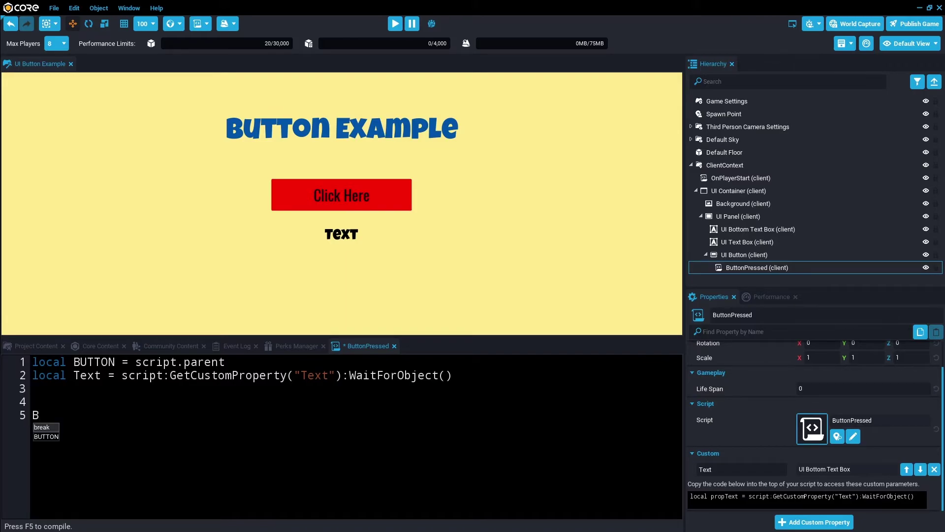
text(UTTON)
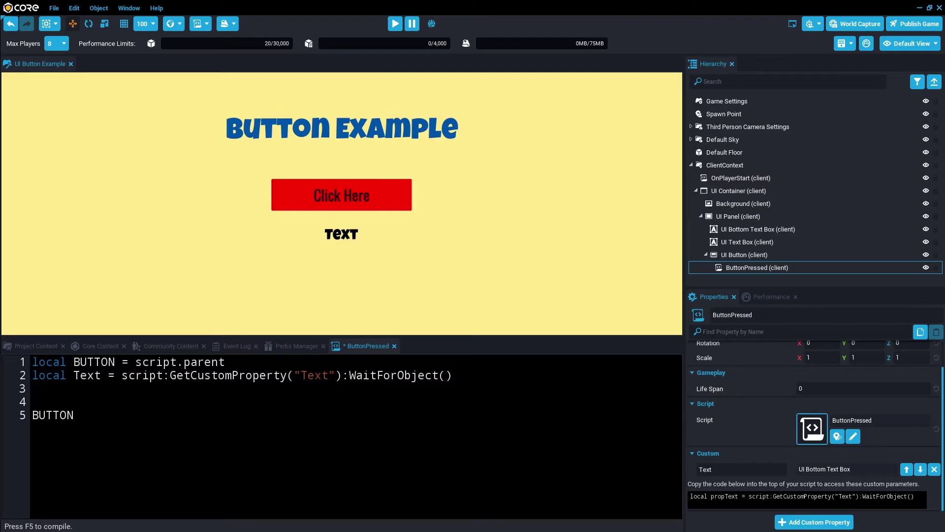
text(.clickedEvent:Connec)
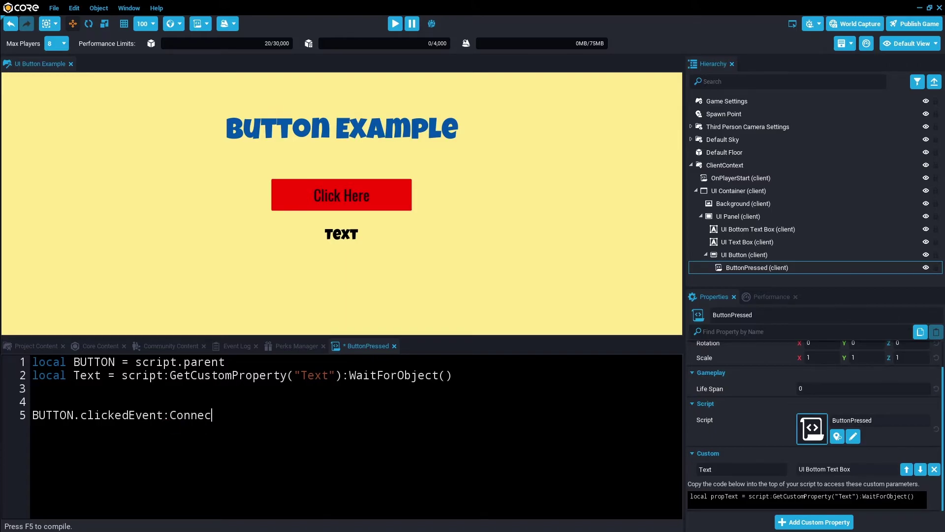
text(t())
text(clicked)
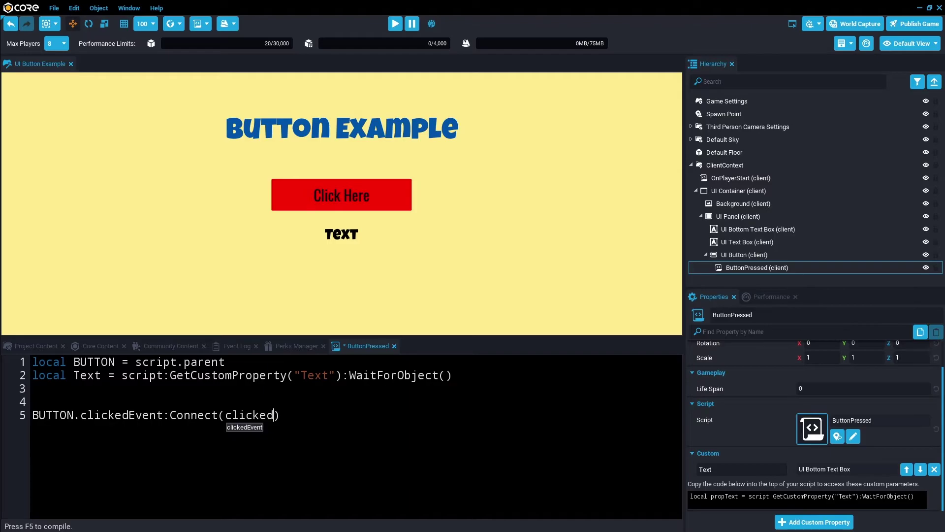
text(Button)
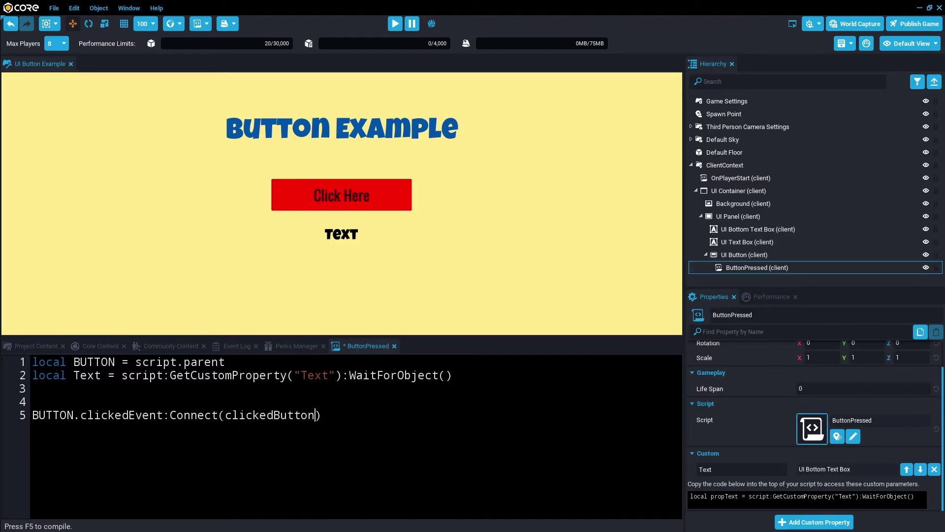
key(ctrl+s)
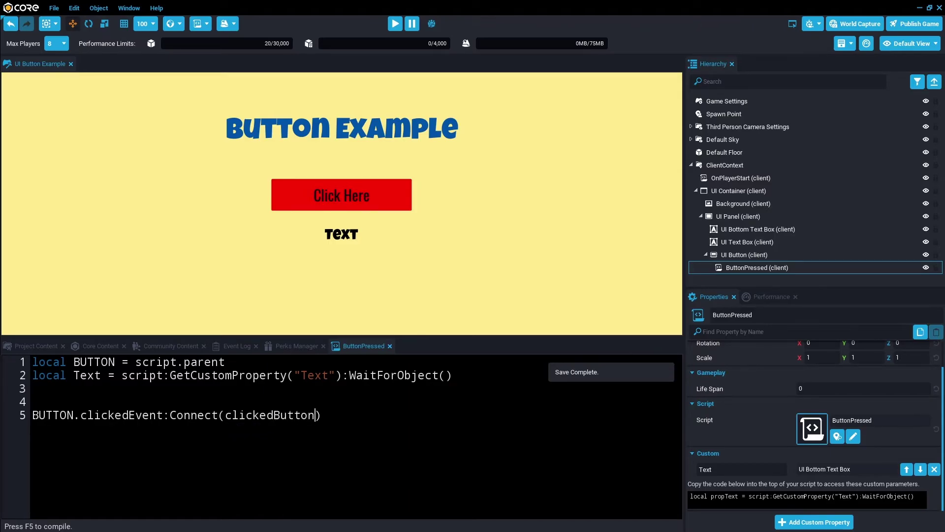
key(Home)
key(shift+Right)
key(shift+Right)
key(shift+Right)
key(shift+Right)
key(shift+Right)
key(shift+Right)
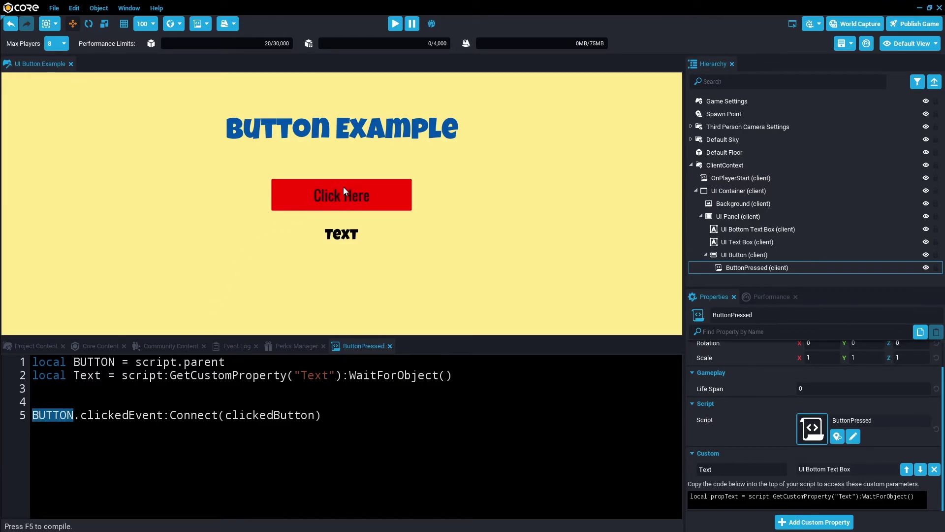
key(Right)
key(Right)
key(shift+Right)
key(shift+Right)
key(shift+Right)
key(shift+Right)
key(shift+Right)
key(shift+Right)
key(shift+Right)
key(shift+Right)
key(shift+Right)
key(shift+Right)
key(shift+Right)
key(shift+Right)
key(shift+Right)
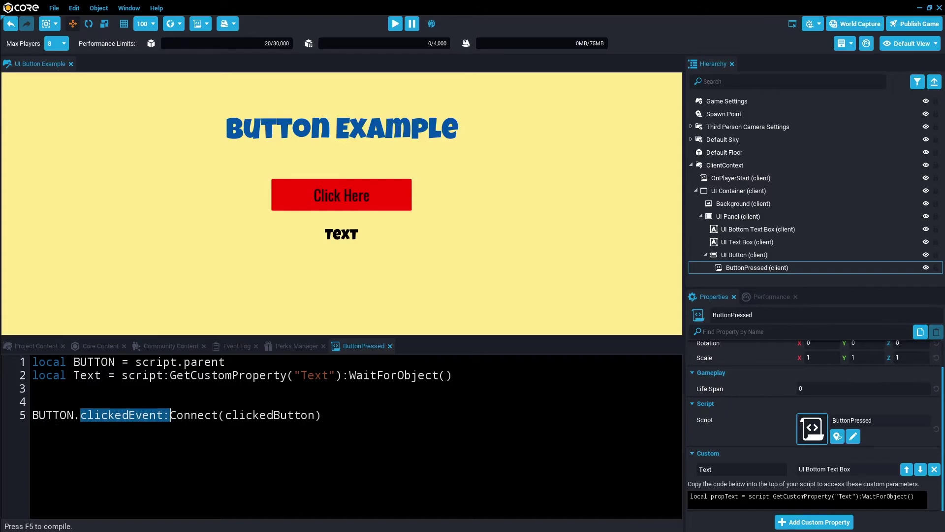
key(shift+Right)
key(shift+Right)
key(shift+Right)
key(shift+Right)
key(shift+Right)
key(shift+Right)
key(shift+Right)
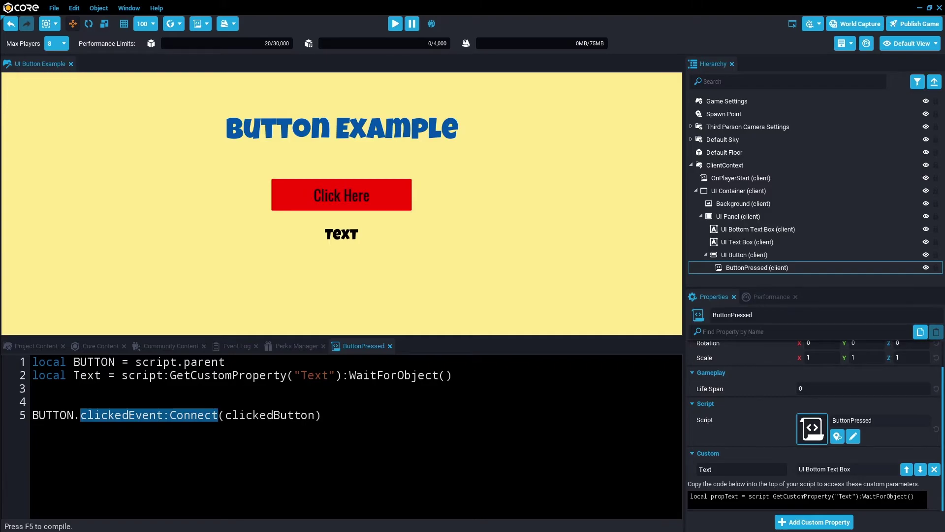
key(Up)
key(Return)
key(Return)
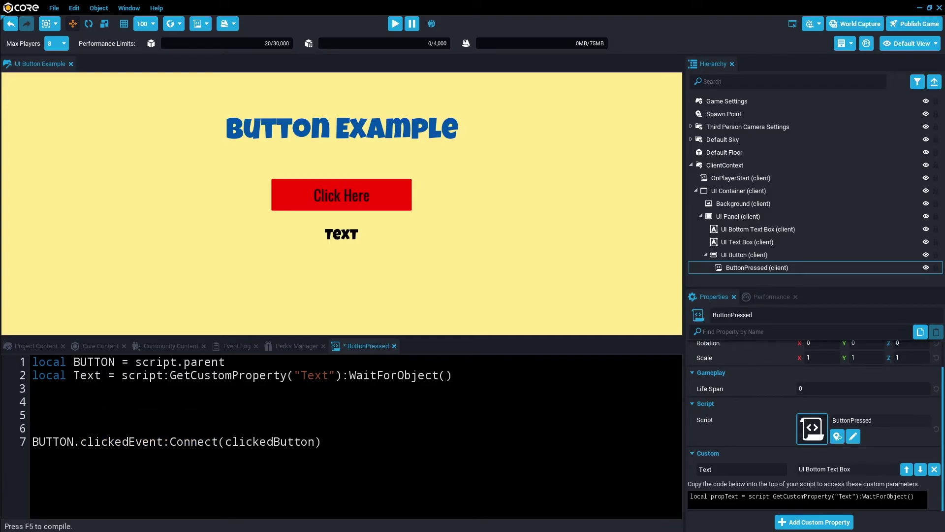
key(Return)
Write the function clickedButton() ... end block with an empty body line.
text(function )
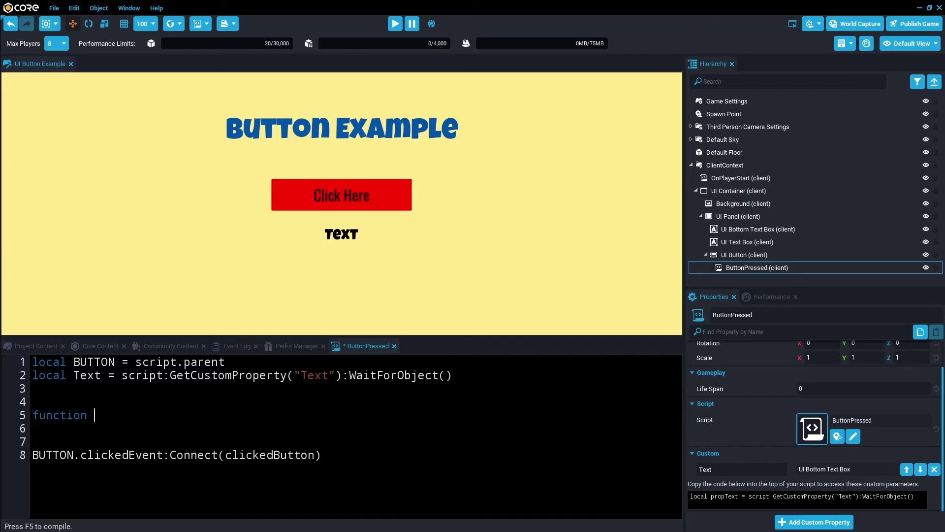
text(clickedBu)
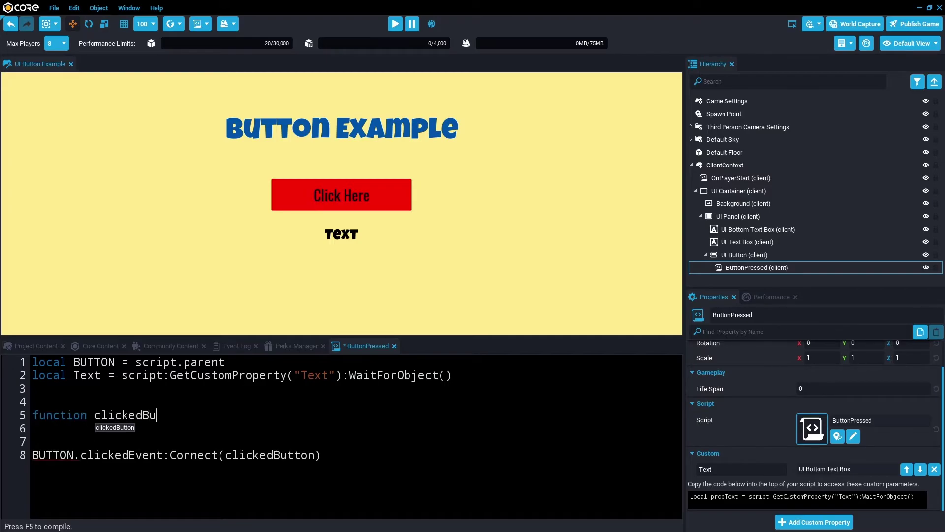
text(tton())
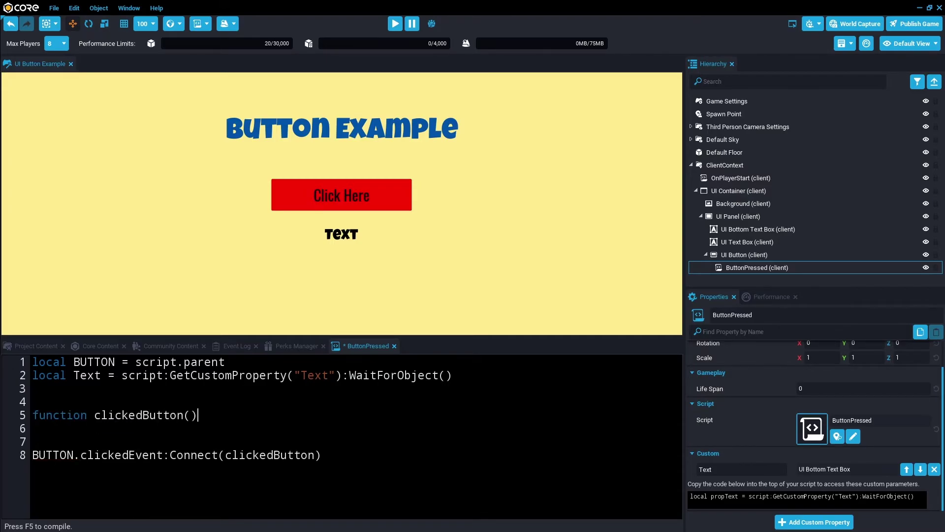
key(Return)
key(Return)
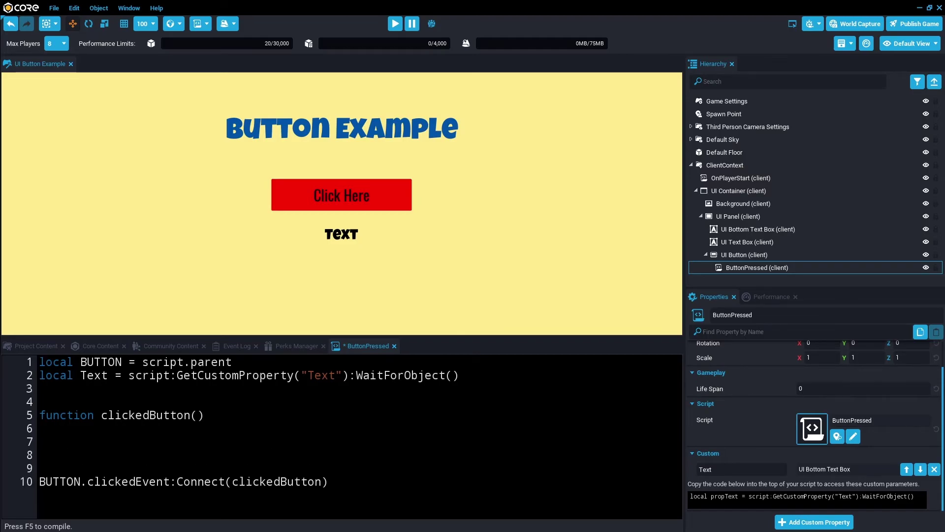
key(Return)
text(end)
key(Up)
key(Return)
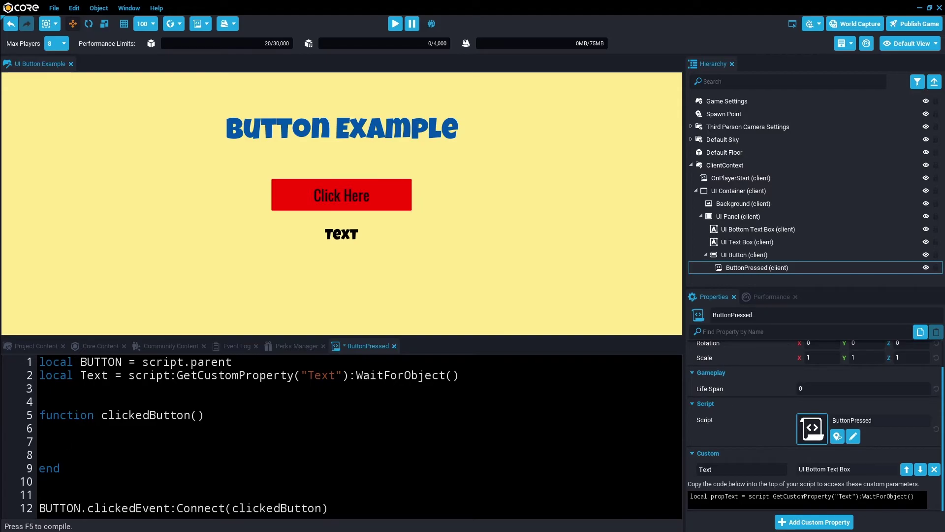
text(tex)
key(Tab)
text(.t)
key(BackSpace)
key(BackSpace)
key(BackSpace)
key(BackSpace)
key(BackSpace)
key(BackSpace)
Rename the line 2 variable from Text to TEXT and save.
double_click(99, 376)
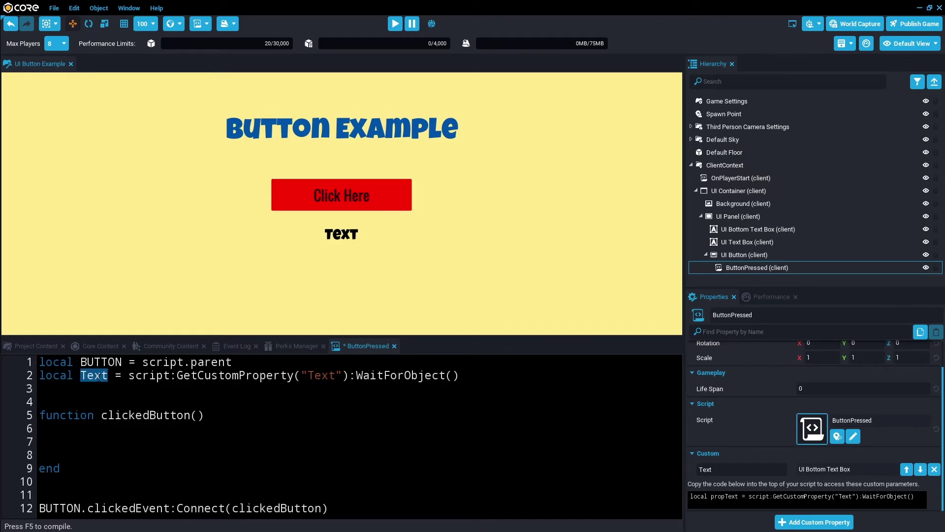
text(TEXT)
key(ctrl+s)
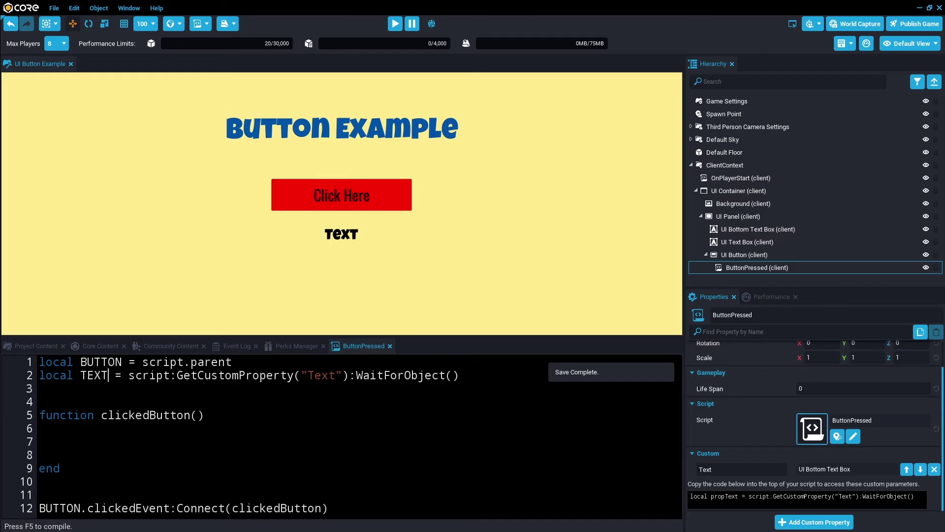
Inside clickedButton, set TEXT.text = "We made a functional button!" and save.
text(Te)
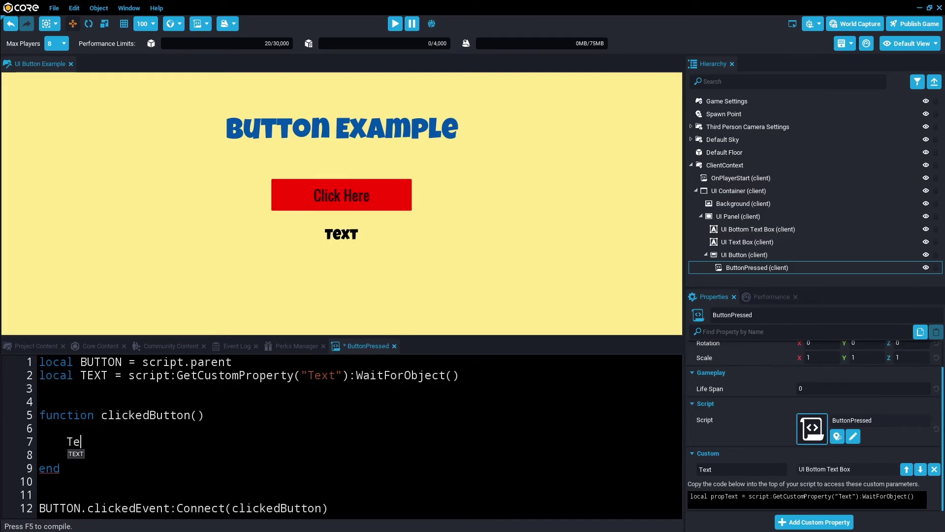
key(Tab)
text(.tex)
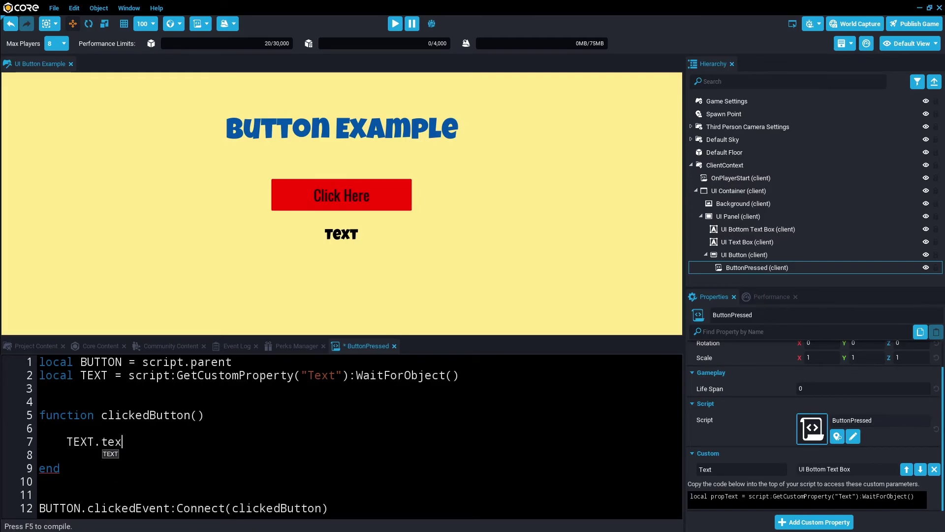
text(t = "We m)
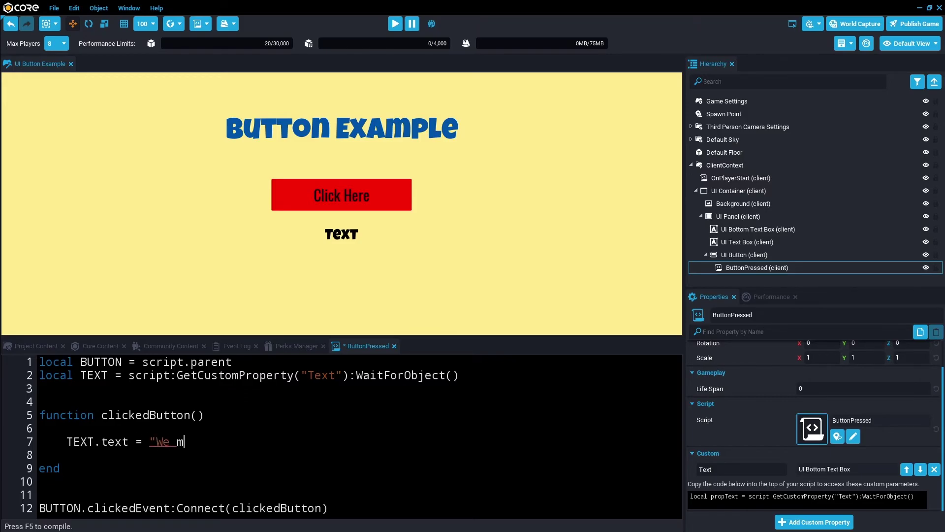
text(ade a functional B)
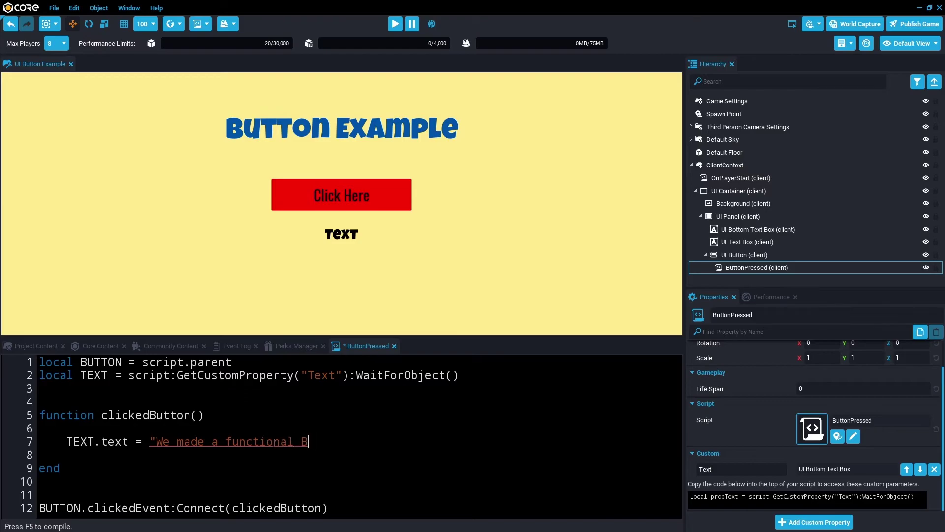
key(BackSpace)
text(button!")
key(ctrl+s)
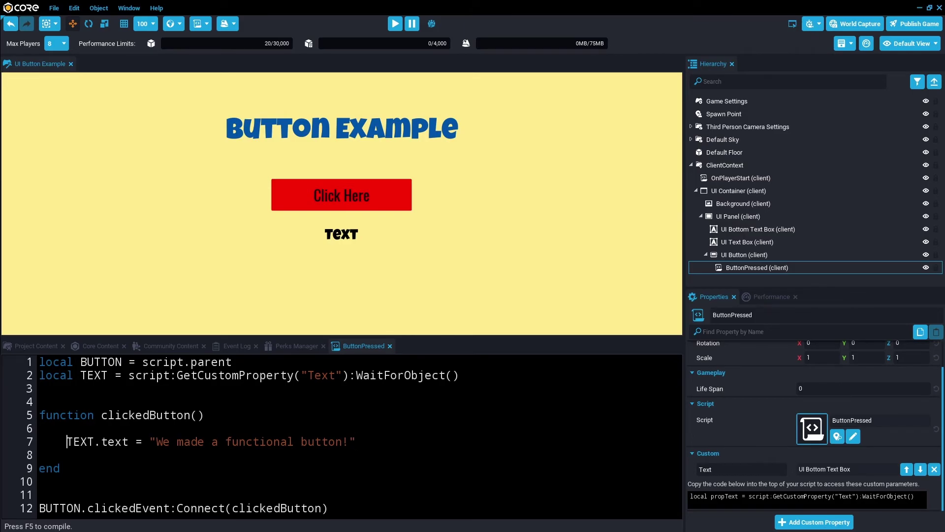
Check UI Bottom Text Box's Text property, then save and launch a scene preview.
drag(67, 442, 93, 442)
mouse_move(753, 229)
mouse_down()
mouse_move(741, 254)
mouse_move(781, 207)
mouse_move(745, 234)
mouse_up()
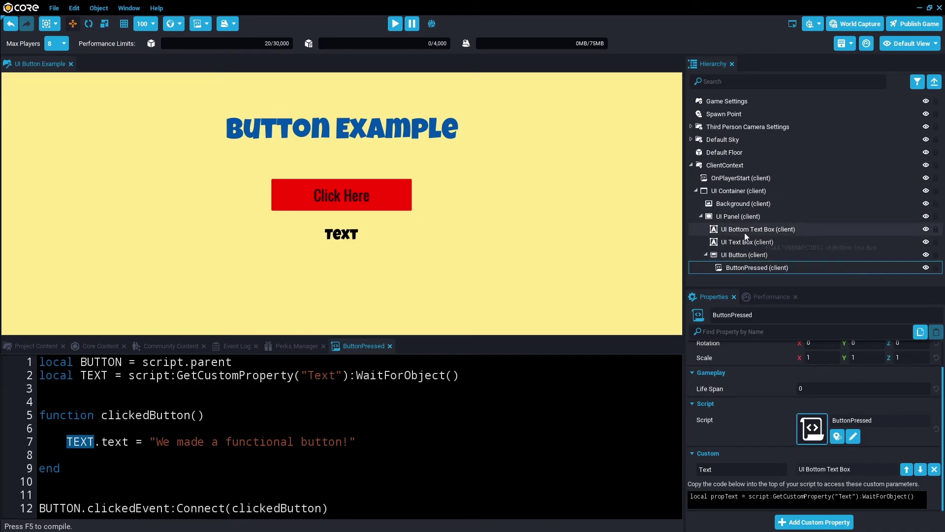
click(745, 233)
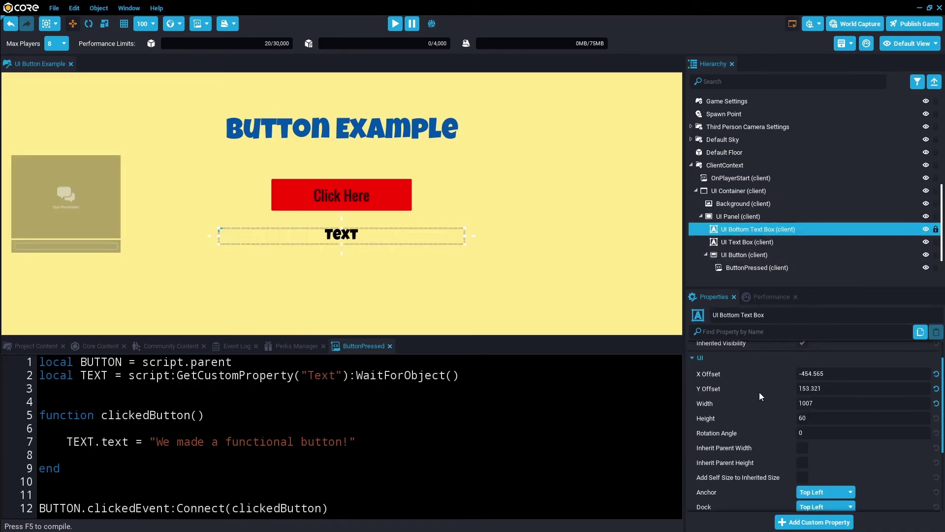
scroll(731, 424, down, 3)
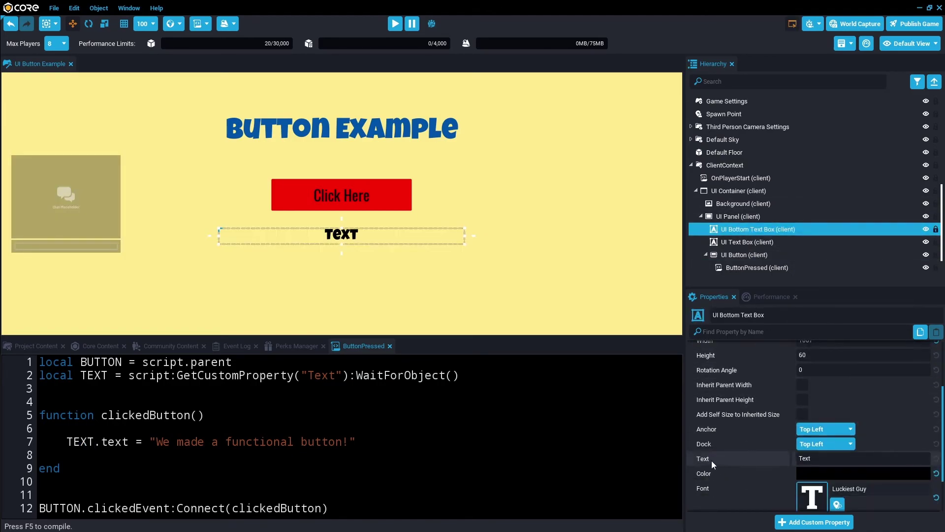
mouse_move(108, 442)
mouse_down()
mouse_move(130, 441)
mouse_move(114, 441)
mouse_up()
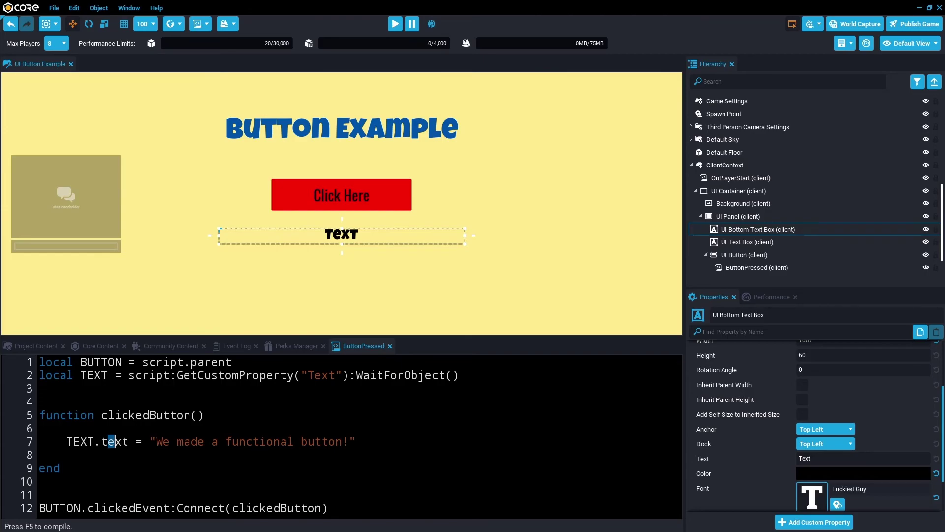
click(394, 23)
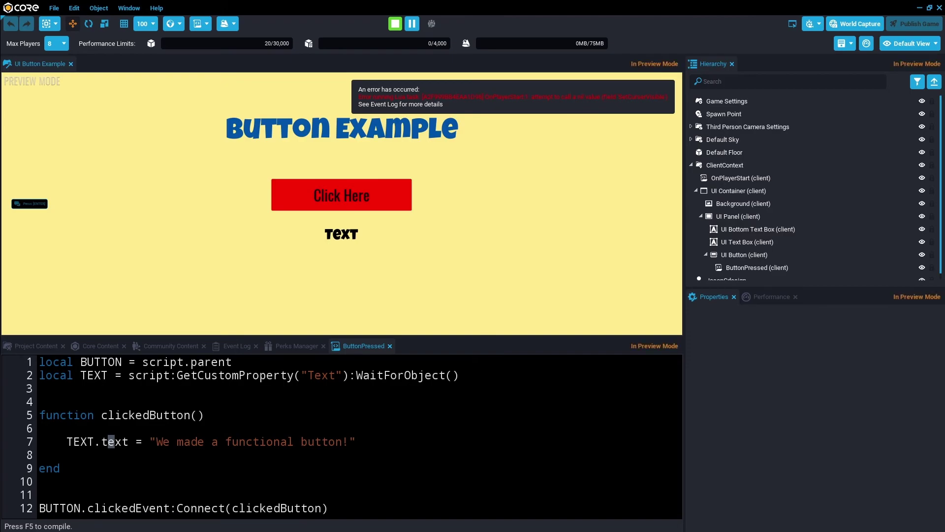
Stop the preview and view the SetCurserVisible nil-value error in the Event Log.
key(=)
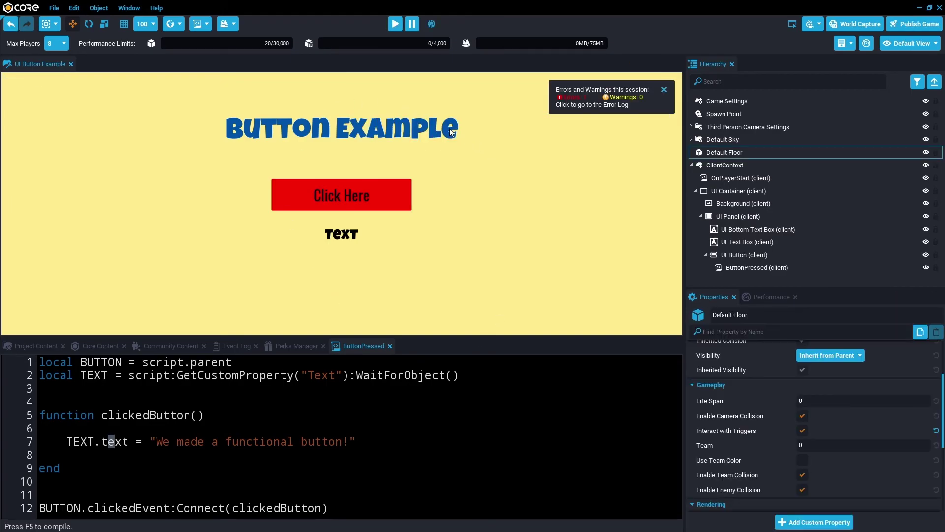
click(226, 347)
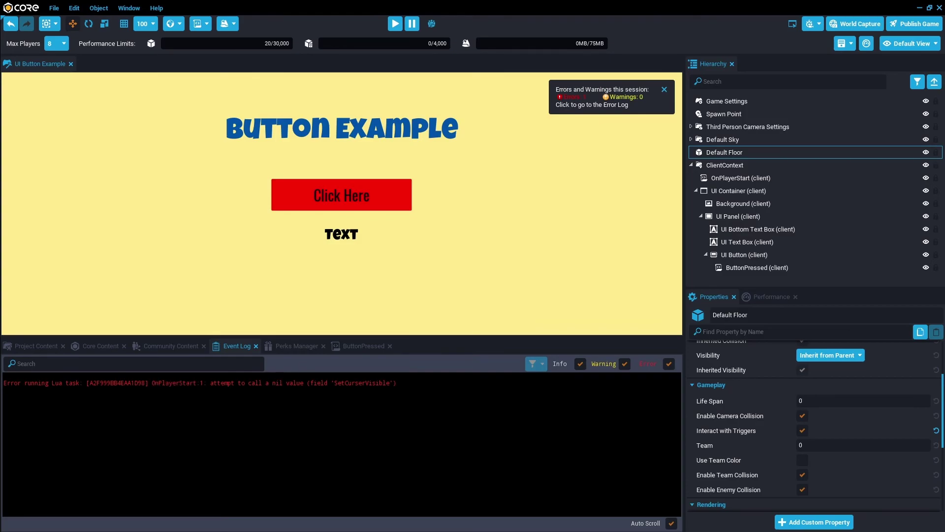
Correct SetCurserVisible to SetCursorVisible in the OnPlayerStart script and save it.
click(24, 345)
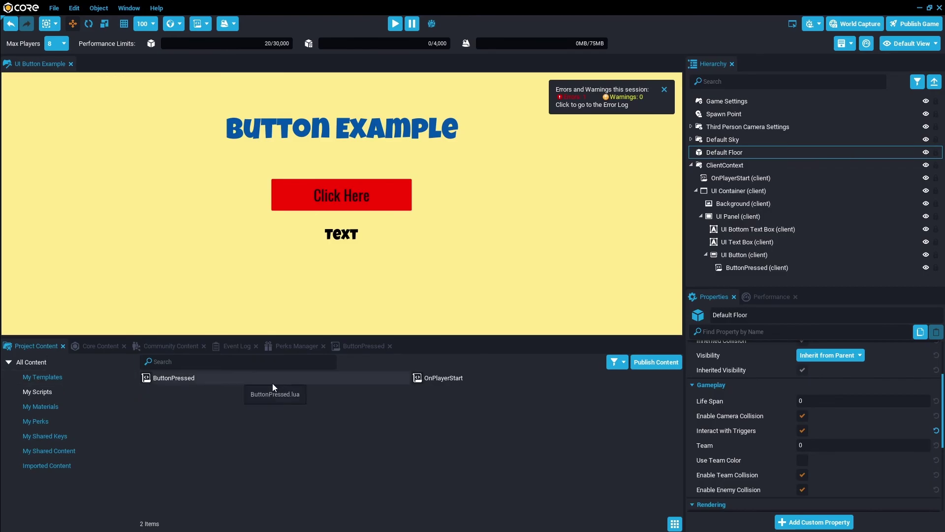
double_click(433, 379)
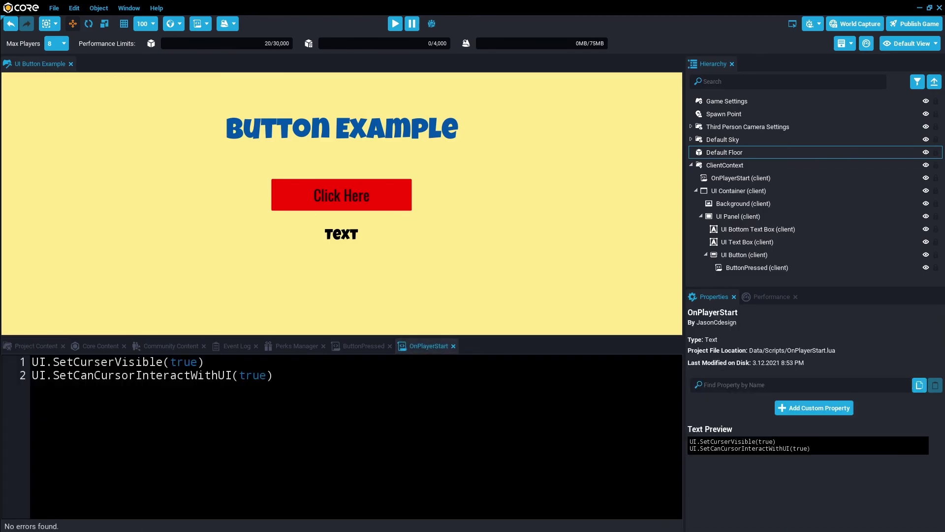
click(108, 362)
key(BackSpace)
text(o)
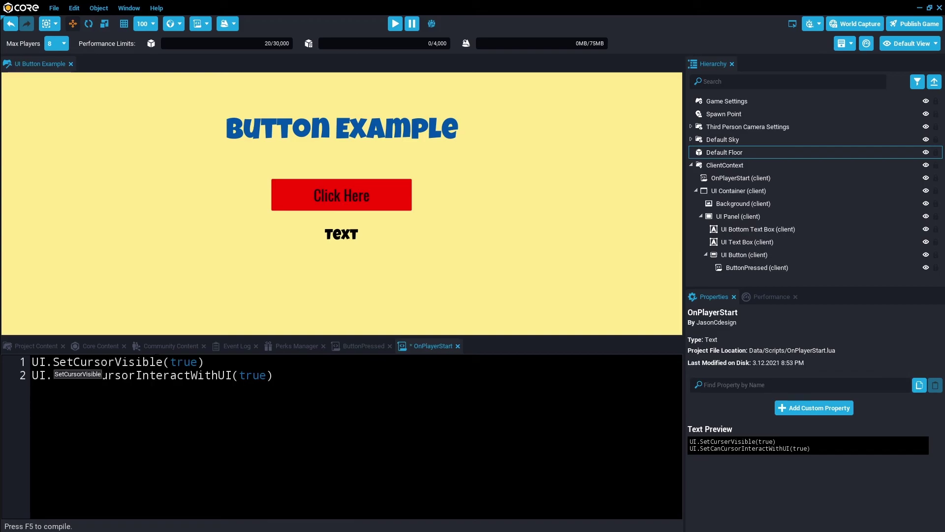
key(ctrl+s)
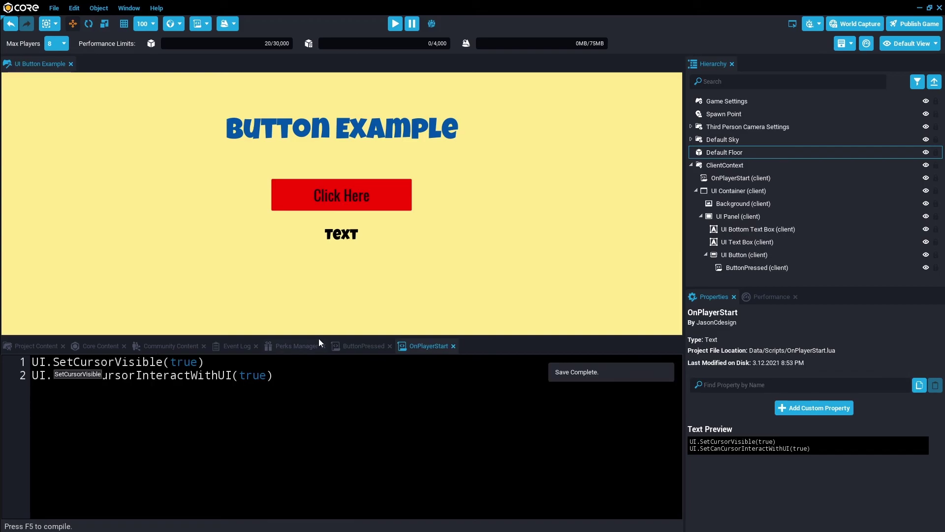
Preview the scene with the Event Log shown and test the Click Here button.
click(229, 346)
click(397, 24)
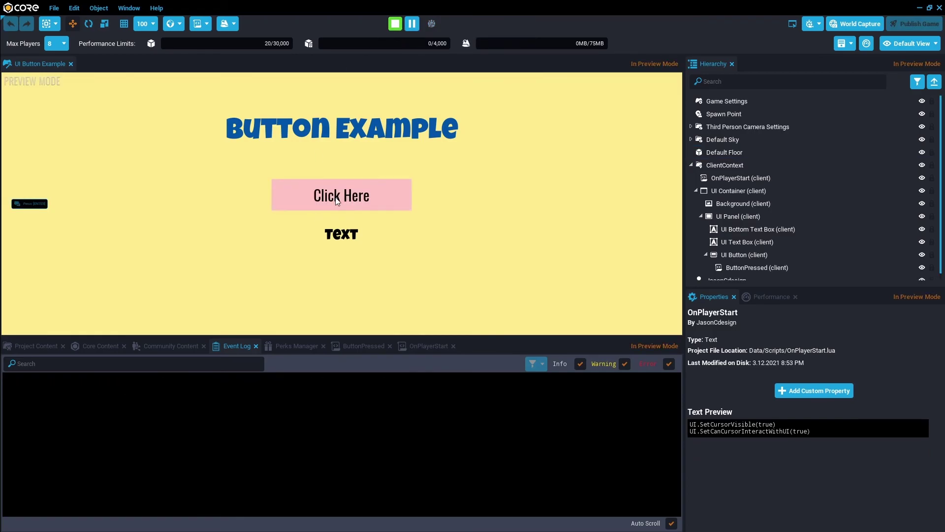
click(337, 199)
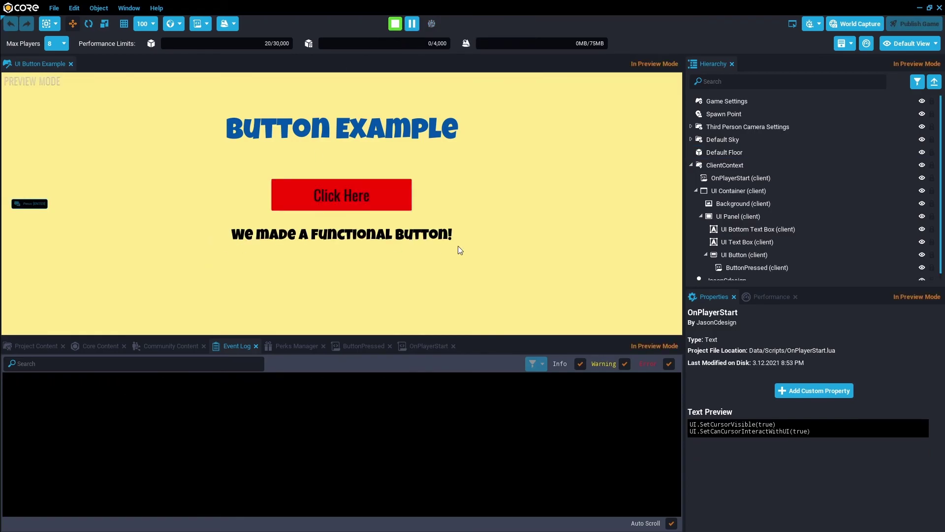
click(393, 26)
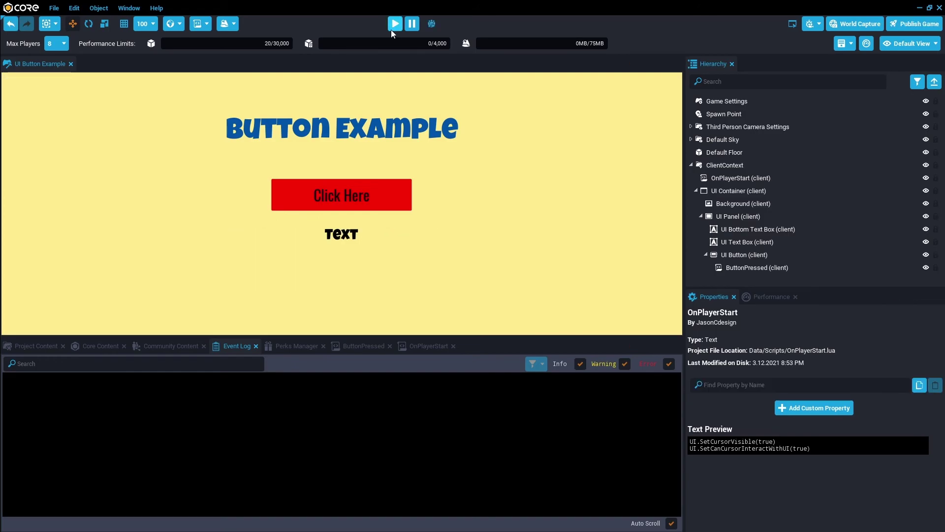